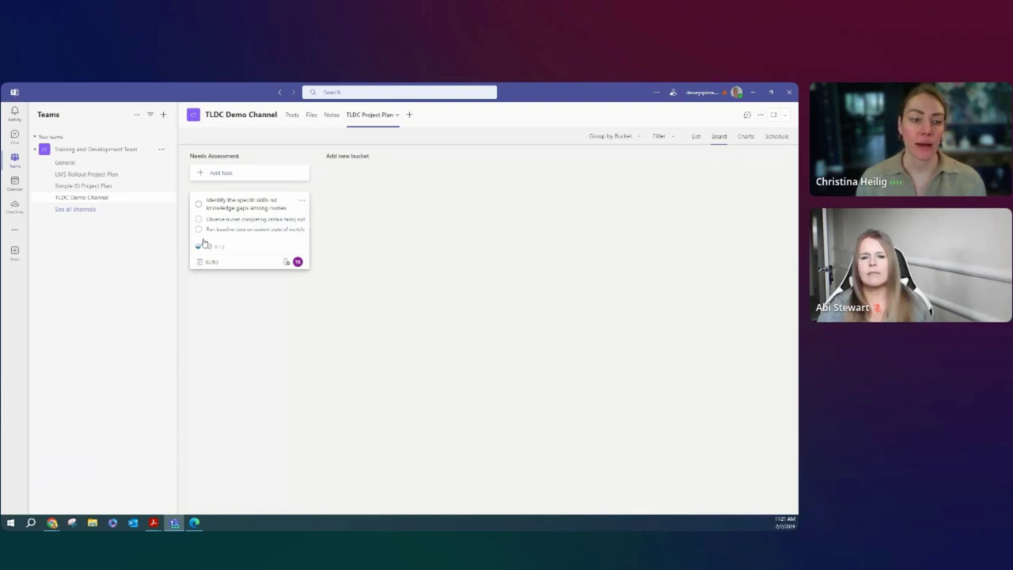
Step: Check off the remaining checklist items on the nurses' skills gap task in Needs Assessment and mark the task complete
{"action": "left_click", "coordinate": [198, 232]}
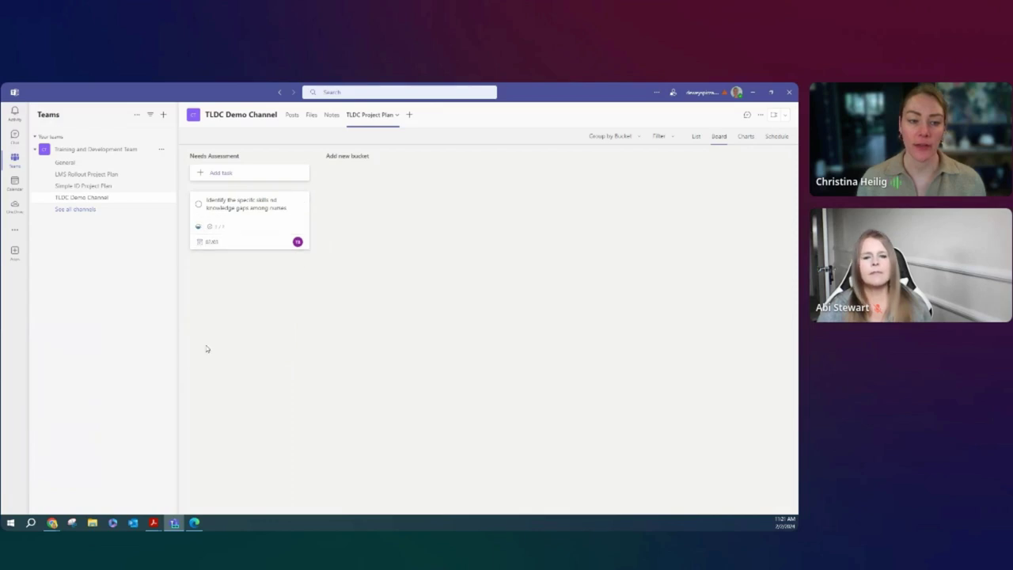
{"action": "left_click", "coordinate": [198, 204]}
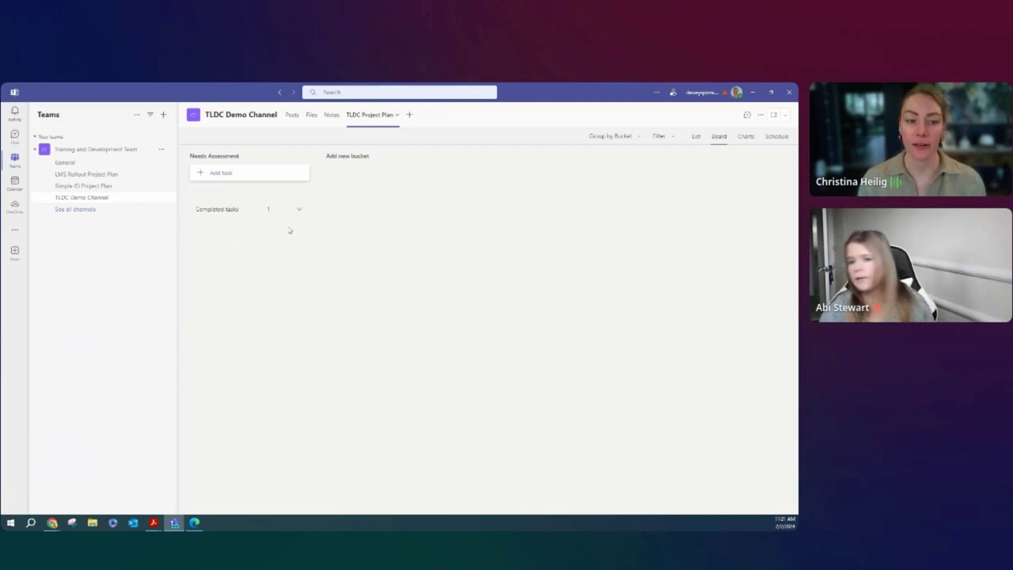
Step: Reopen the completed skills gap task's details and uncheck both of its checklist items
{"action": "left_click", "coordinate": [301, 213]}
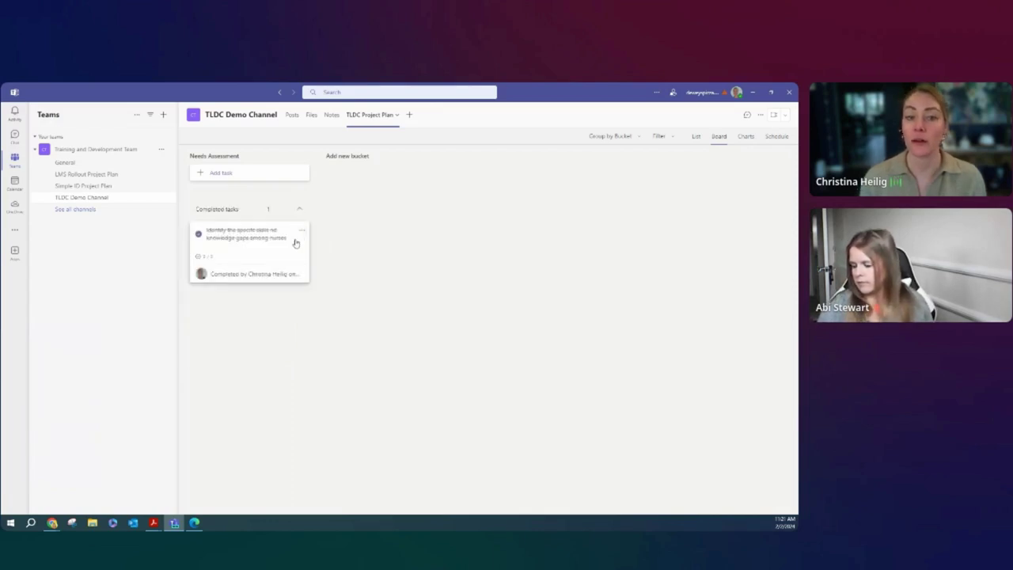
{"action": "left_click", "coordinate": [295, 243]}
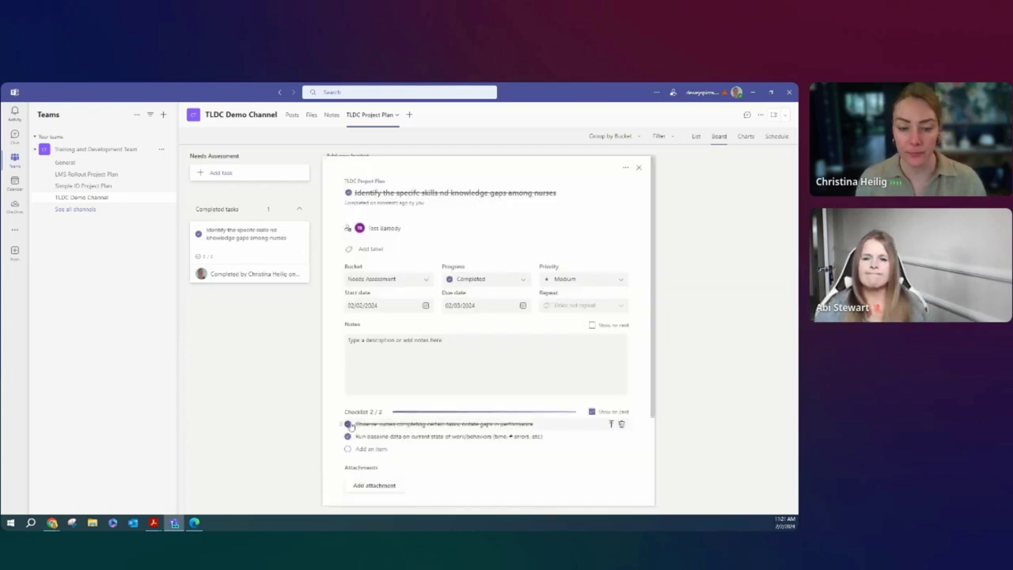
{"action": "left_click", "coordinate": [298, 421]}
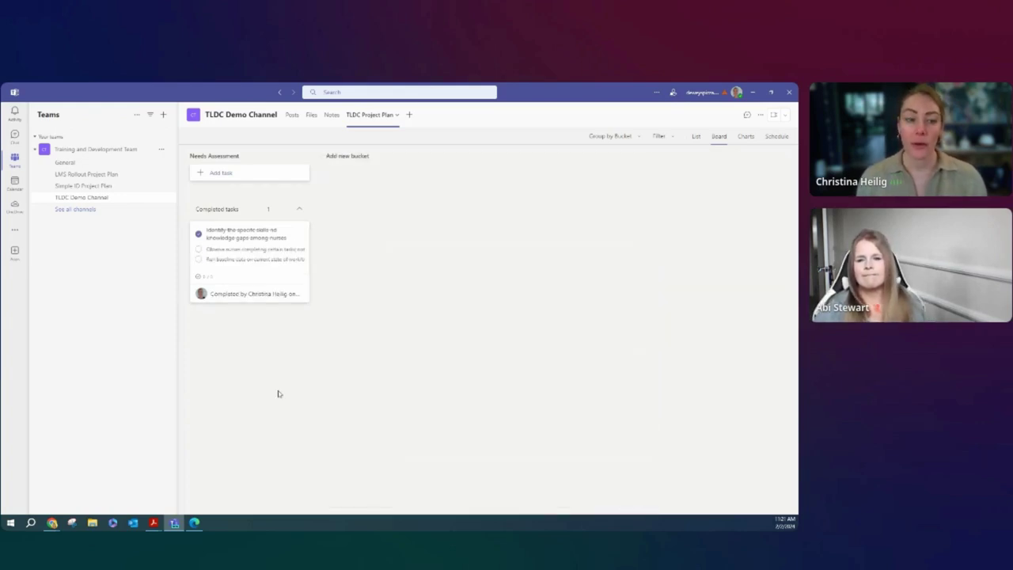
Step: Add a new bucket named "Goal Setting" to the TLDC Project Plan board
{"action": "left_click", "coordinate": [350, 155]}
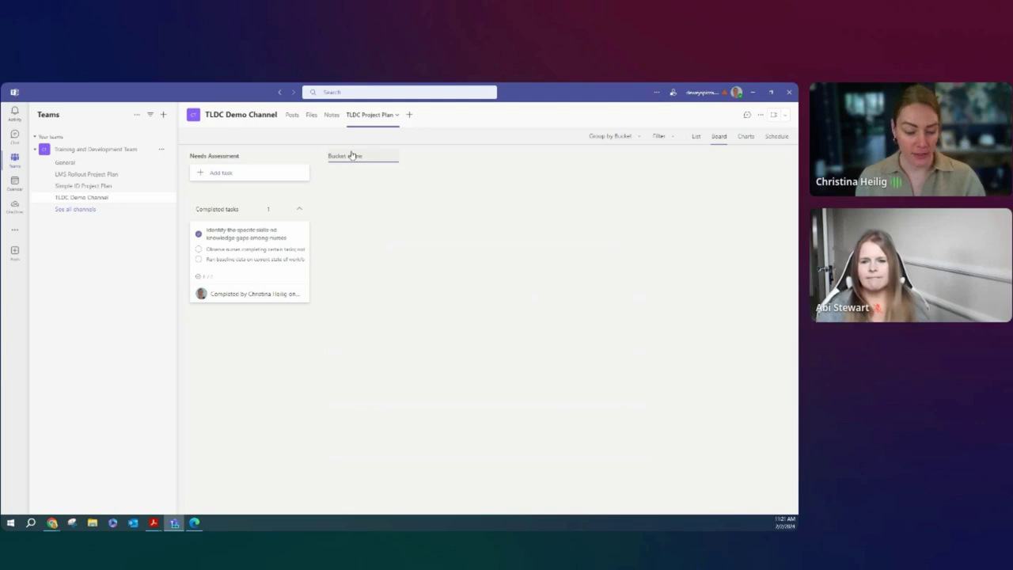
{"action": "left_click", "coordinate": [51, 522]}
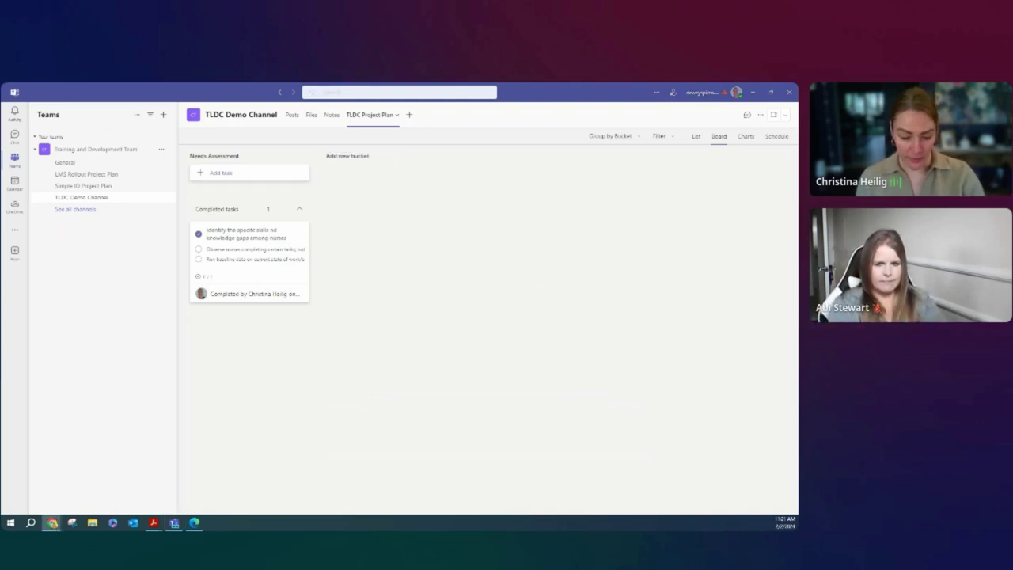
{"action": "left_click", "coordinate": [352, 156]}
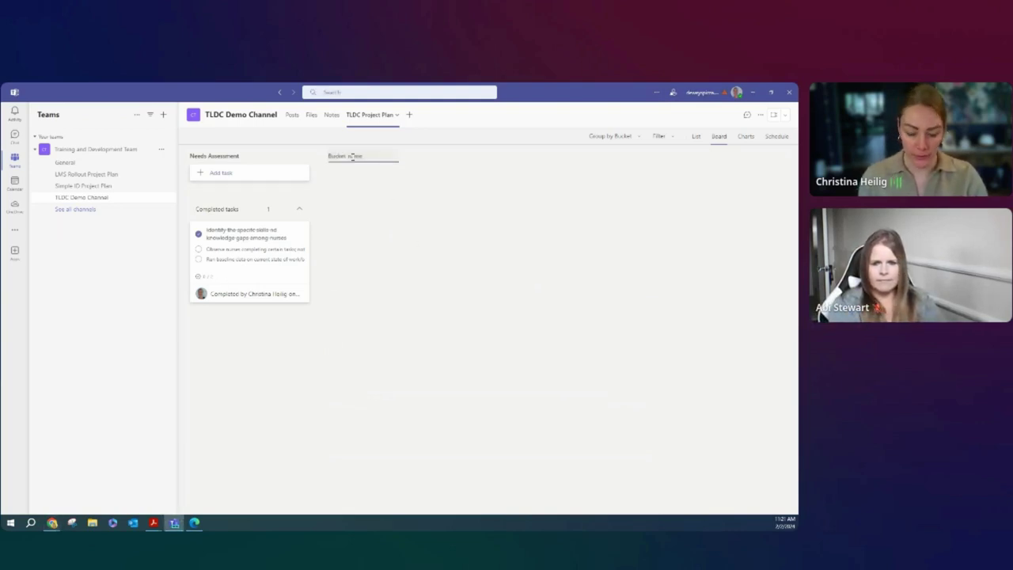
{"action": "type", "text": "Goal Setting"}
{"action": "key", "text": "Return"}
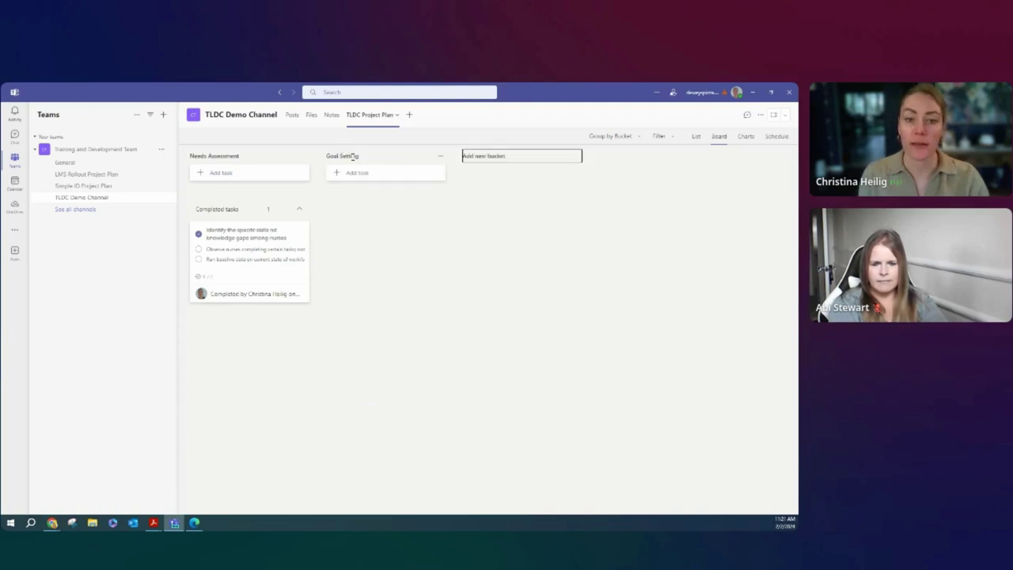
{"action": "left_click", "coordinate": [494, 156]}
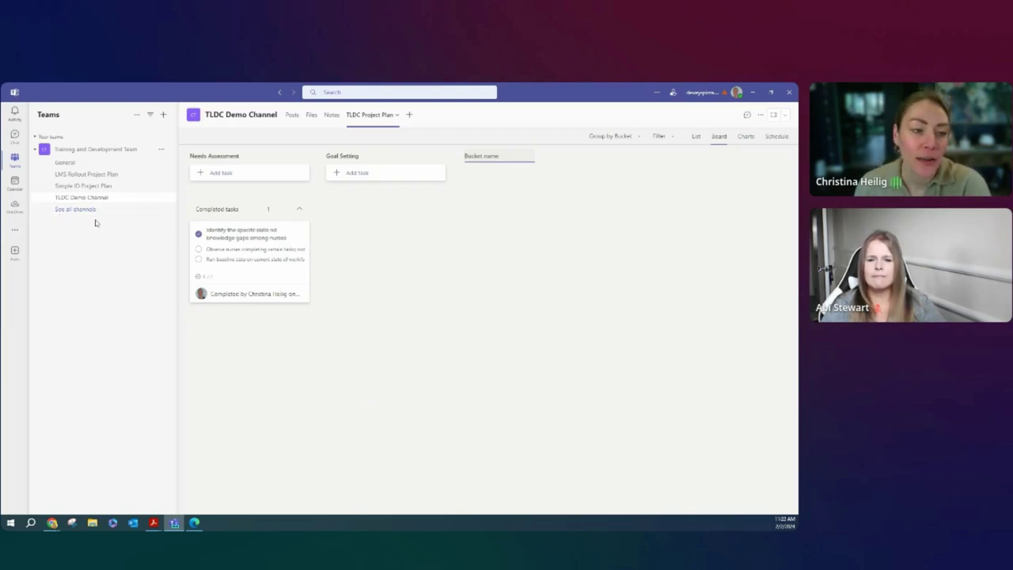
Step: View the ID Project Template board in the General channel of the Training and Development Team
{"action": "left_click", "coordinate": [83, 164]}
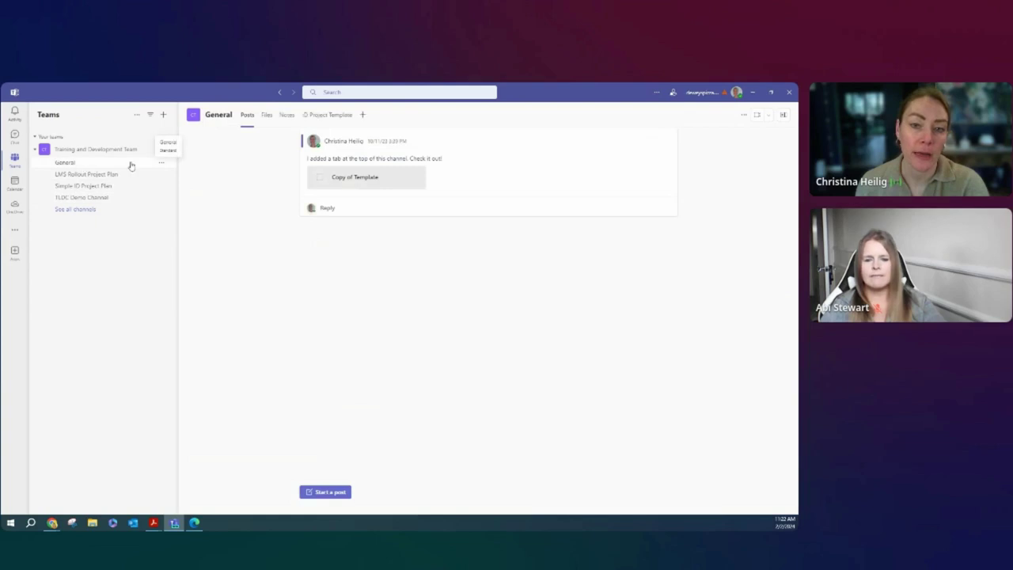
{"action": "left_click", "coordinate": [334, 117]}
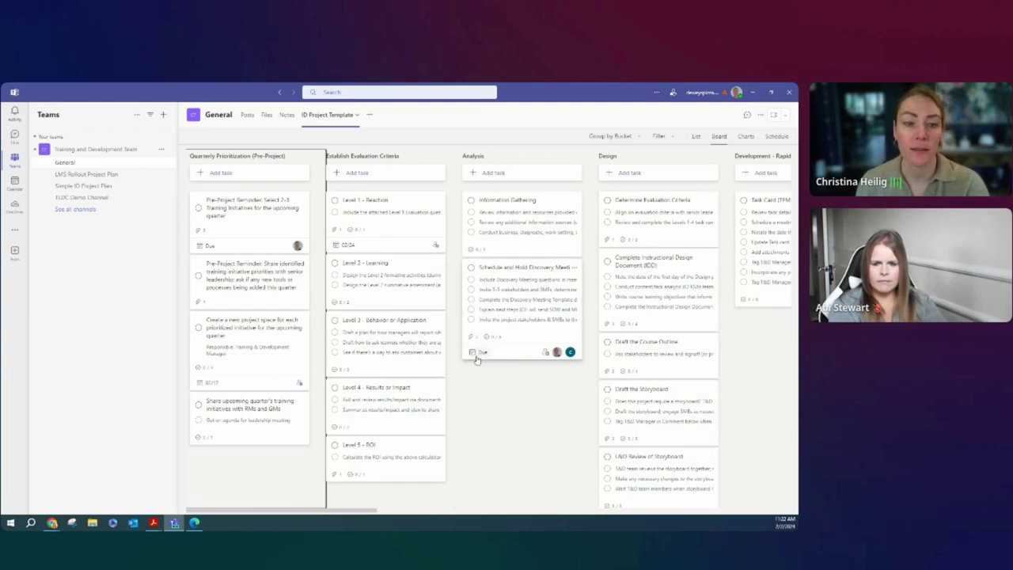
Step: Add the existing ID Project Plan to the TLDC Demo Channel with Tasks by Planner and To Do, without posting to the channel
{"action": "left_click", "coordinate": [96, 200]}
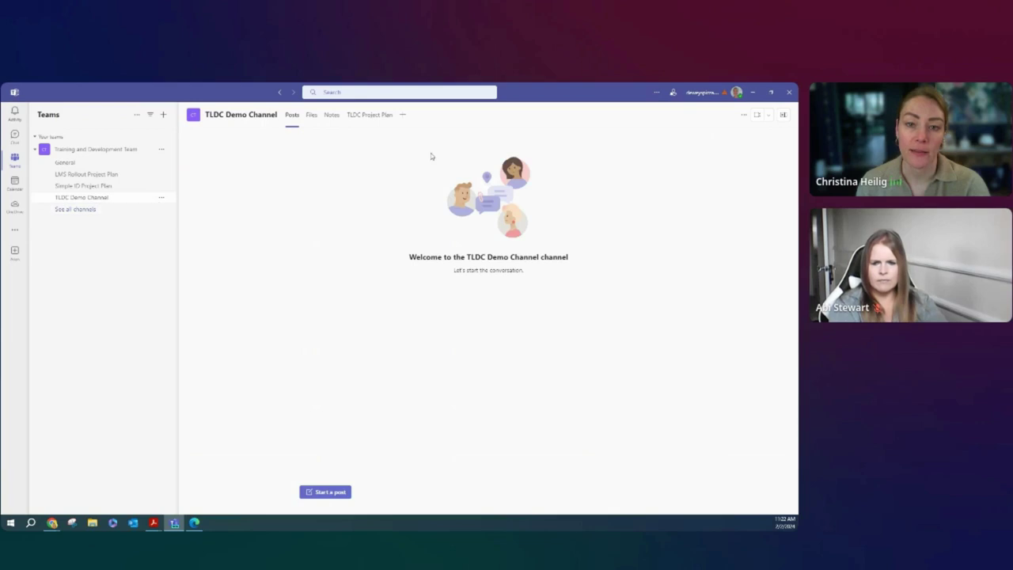
{"action": "left_click", "coordinate": [403, 115]}
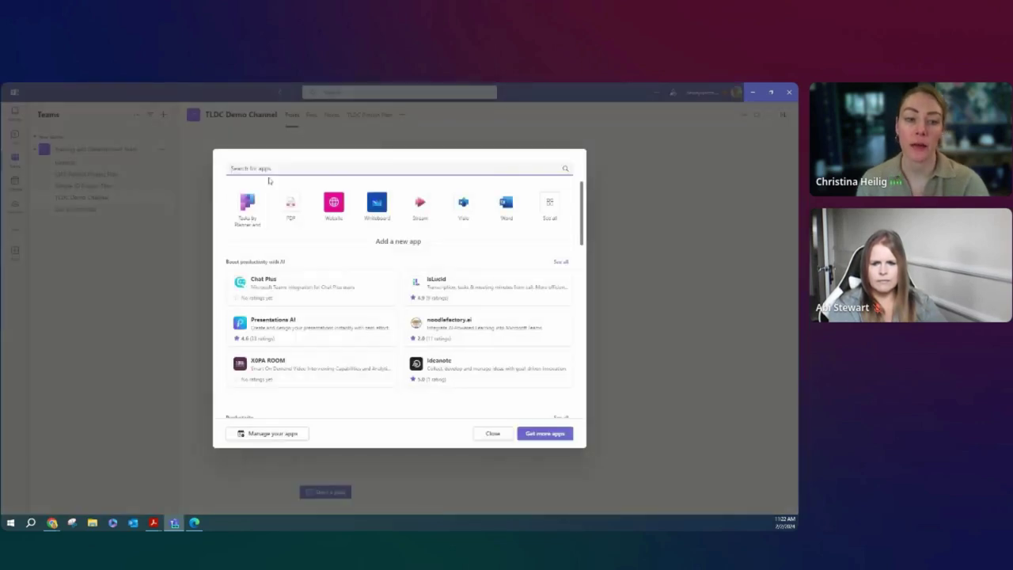
{"action": "left_click", "coordinate": [245, 205]}
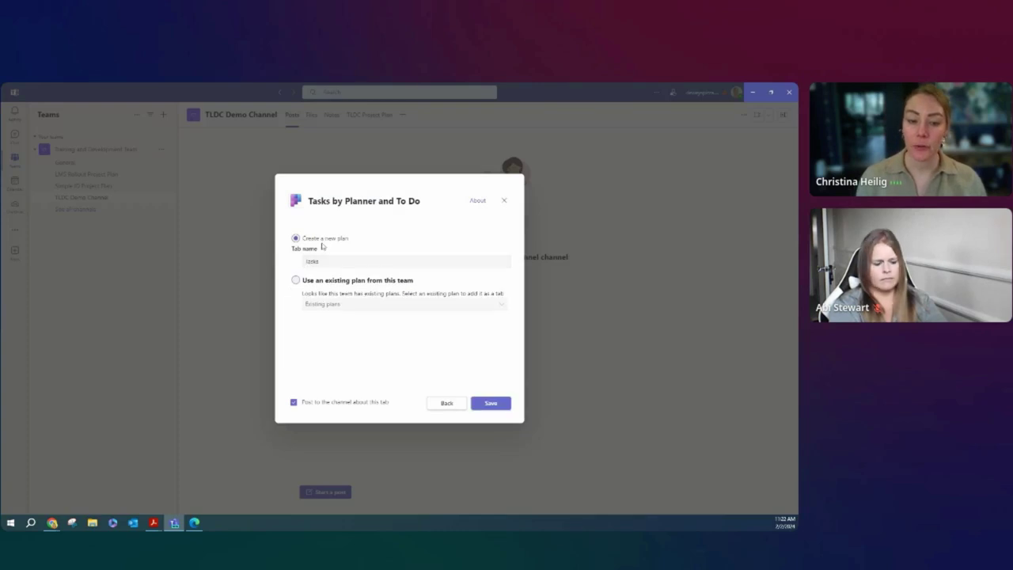
{"action": "left_click", "coordinate": [295, 282]}
{"action": "left_click", "coordinate": [317, 306]}
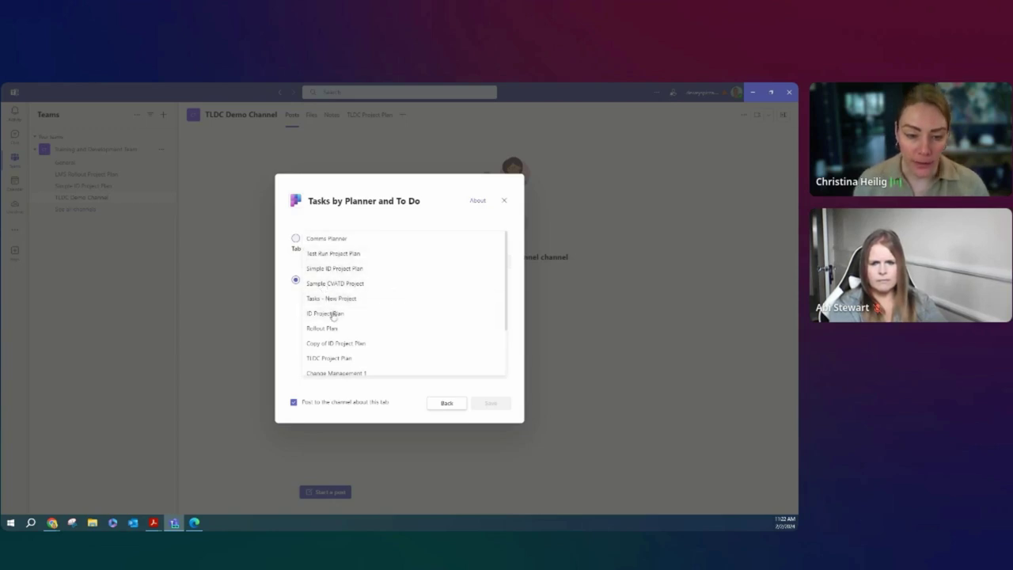
{"action": "left_click", "coordinate": [333, 313]}
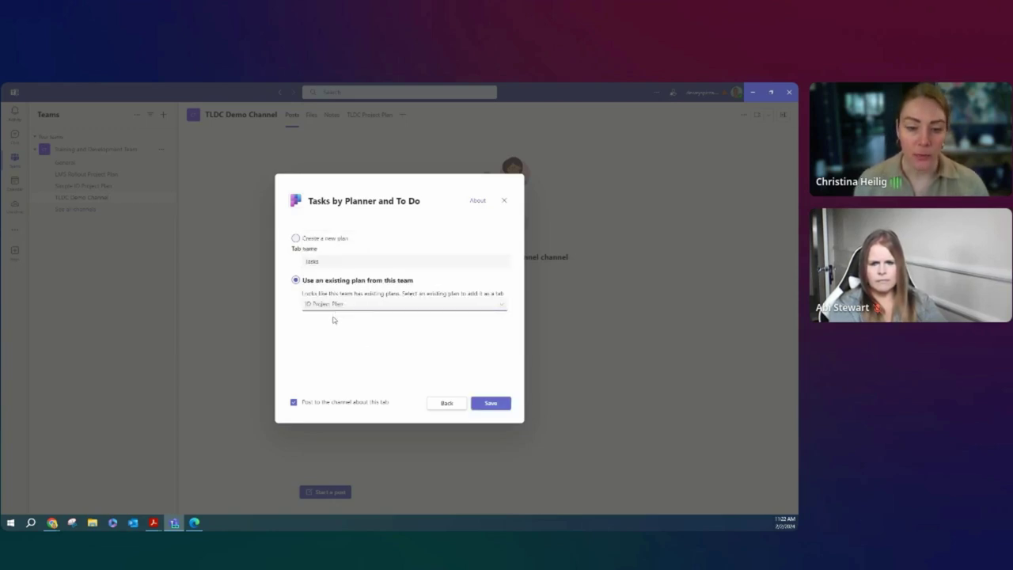
{"action": "left_click", "coordinate": [293, 404]}
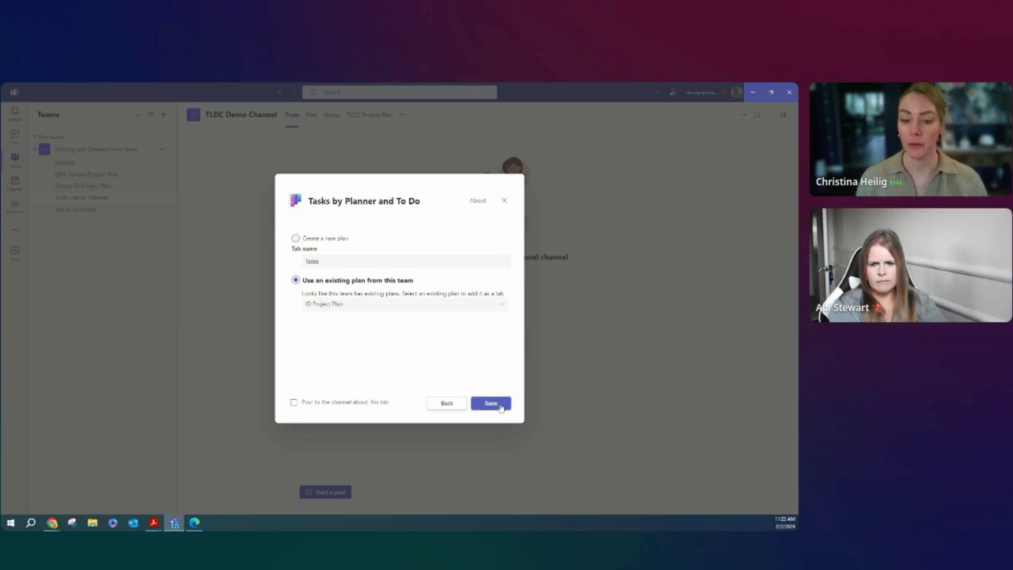
{"action": "left_click", "coordinate": [501, 406]}
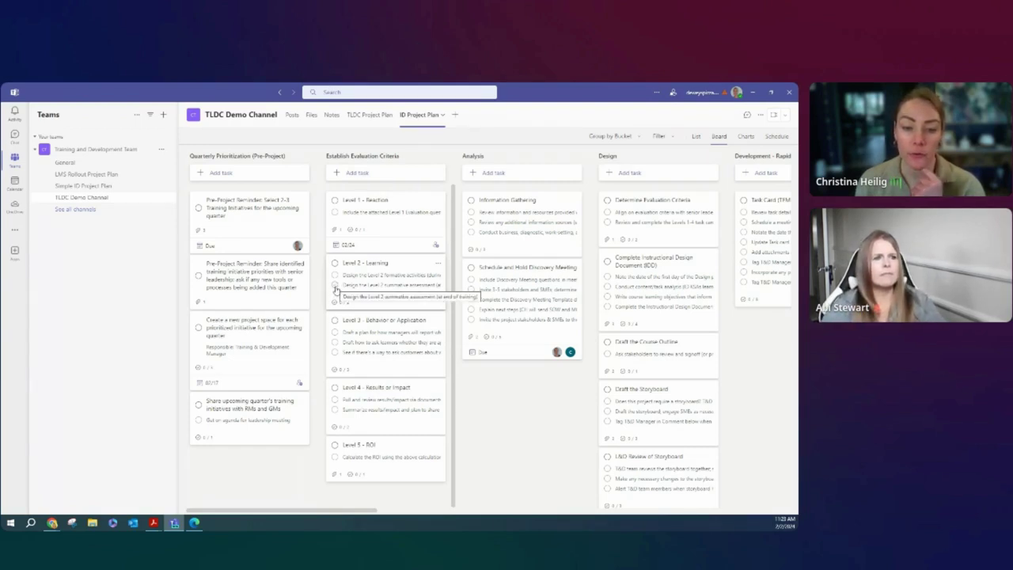
Step: Check off the Level 2 summative assessment item in the ID Project Plan, and open the ID Project Template in General to compare
{"action": "left_click", "coordinate": [335, 289]}
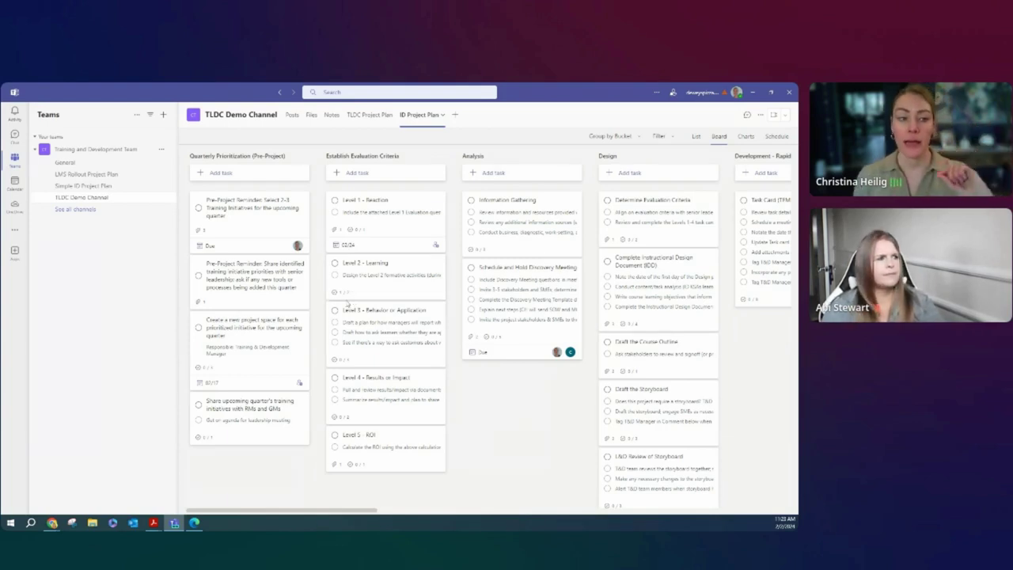
{"action": "left_click", "coordinate": [59, 164]}
{"action": "left_click", "coordinate": [324, 116]}
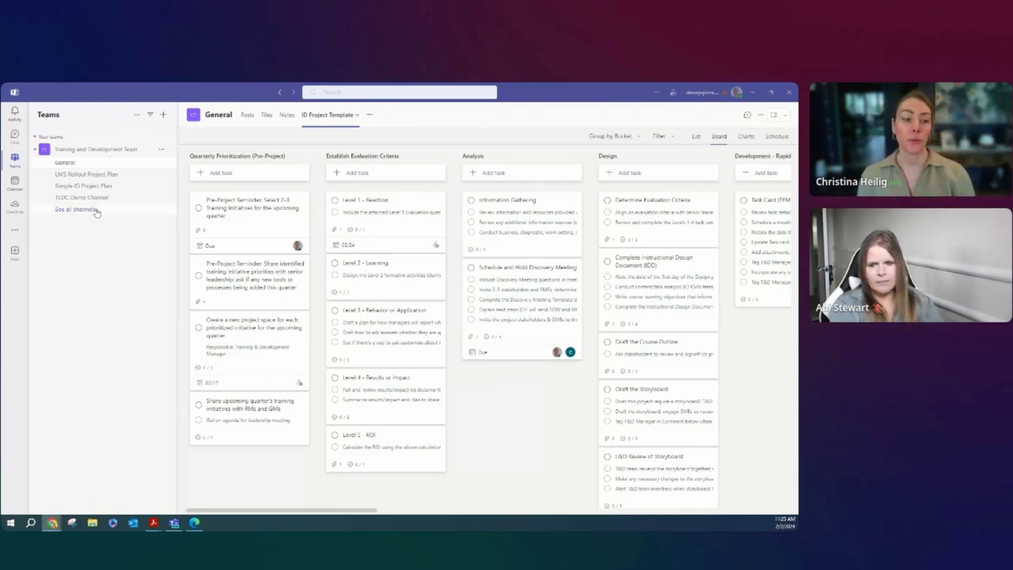
Step: Uncheck the summative assessment item in the Level 2 - Learning task of the ID Project Template and close the task
{"action": "left_click", "coordinate": [362, 293]}
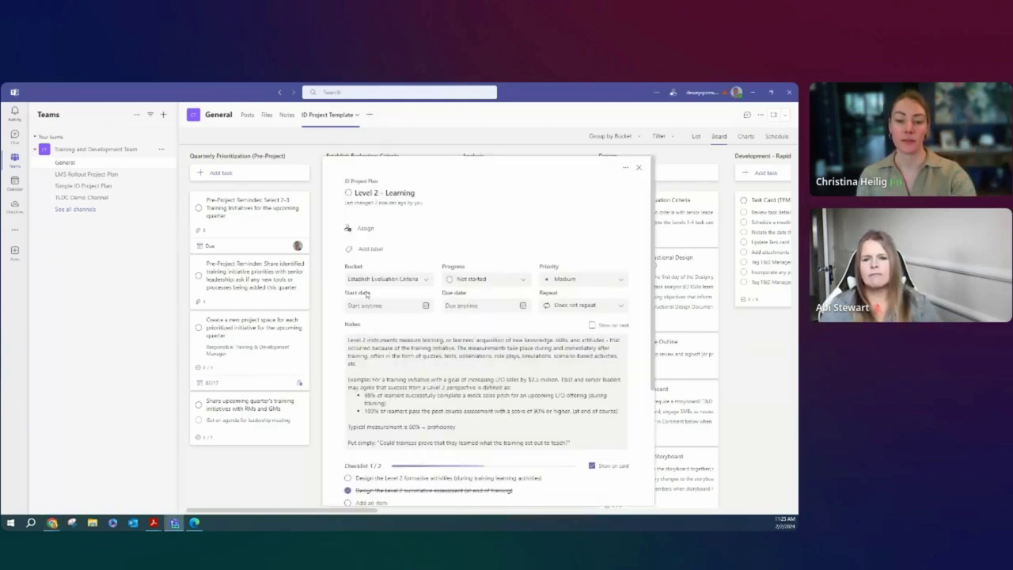
{"action": "scroll", "coordinate": [457, 416], "scroll_direction": "down", "scroll_amount": 5}
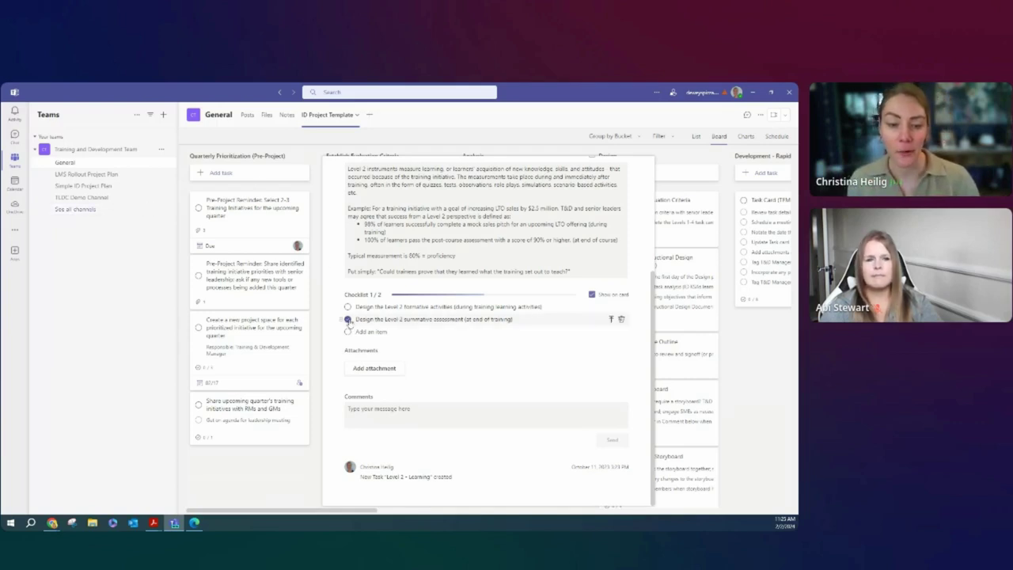
{"action": "left_click", "coordinate": [348, 319]}
{"action": "left_click", "coordinate": [321, 347]}
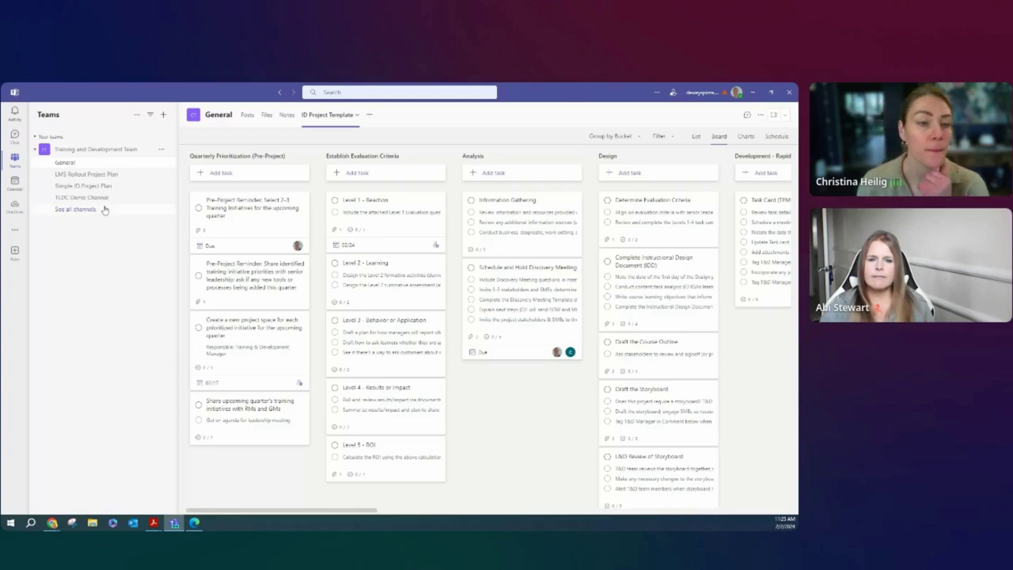
Step: Create a public team from scratch named "TLDC NEW TEAM", skipping the addition of members
{"action": "left_click", "coordinate": [164, 118]}
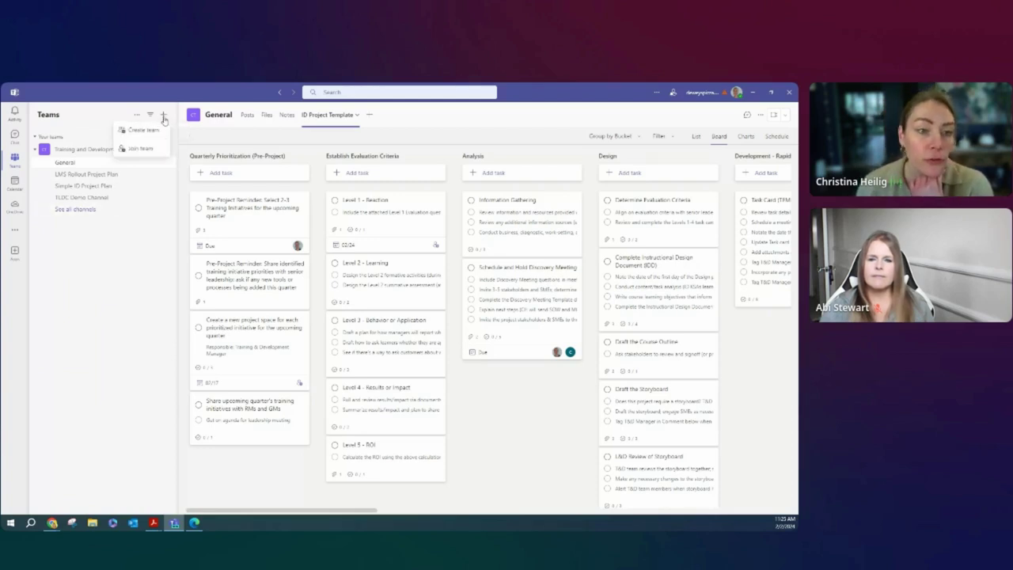
{"action": "left_click", "coordinate": [163, 131]}
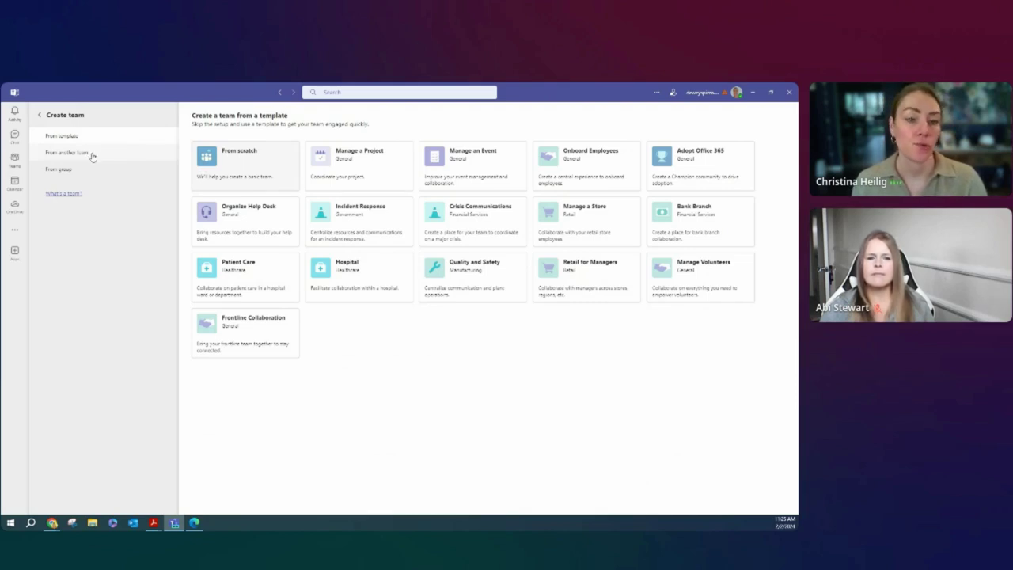
{"action": "left_click", "coordinate": [237, 164]}
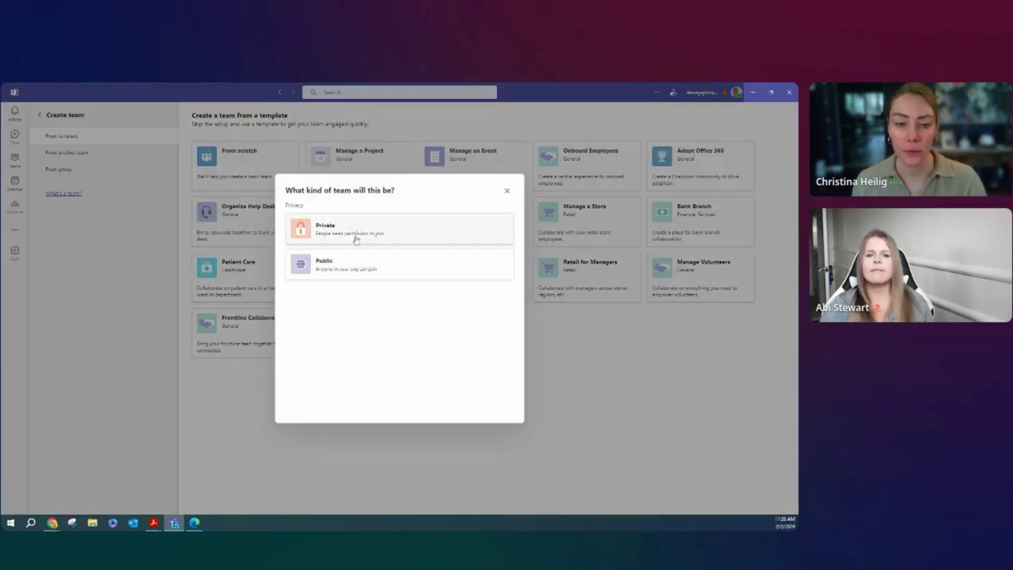
{"action": "left_click", "coordinate": [366, 261]}
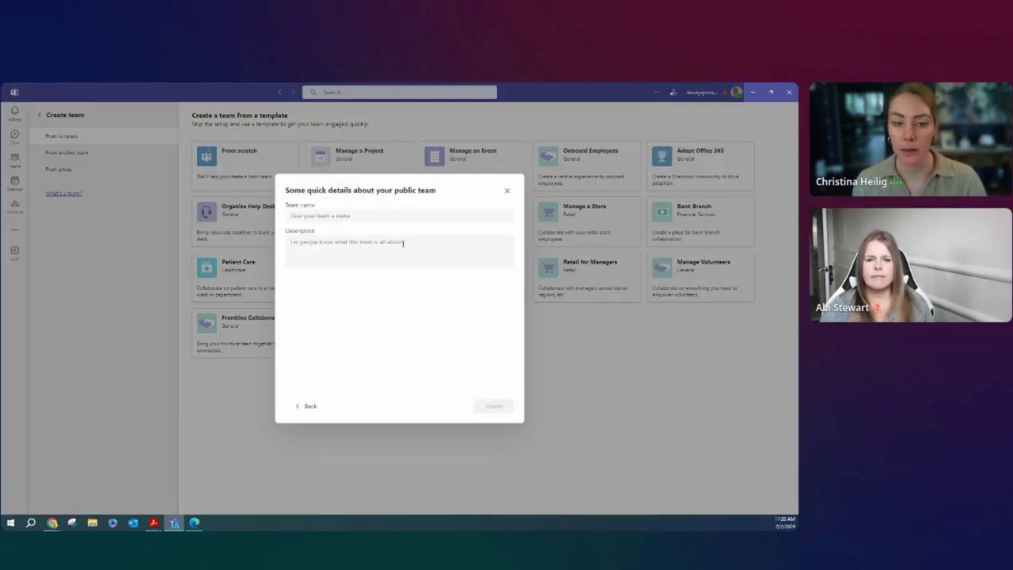
{"action": "left_click", "coordinate": [384, 215]}
{"action": "type", "text": "TLDC"}
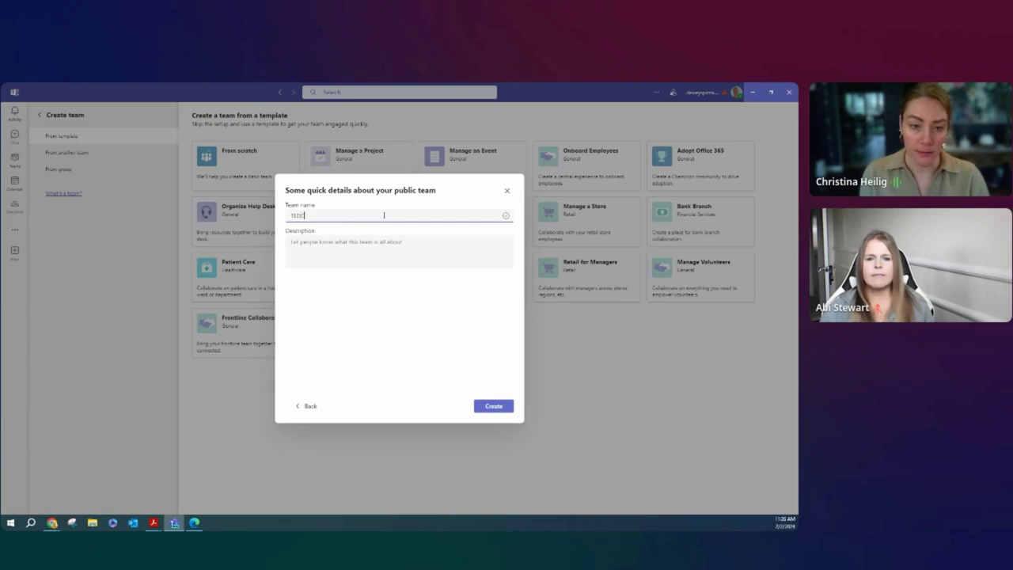
{"action": "type", "text": " NEW TEAM"}
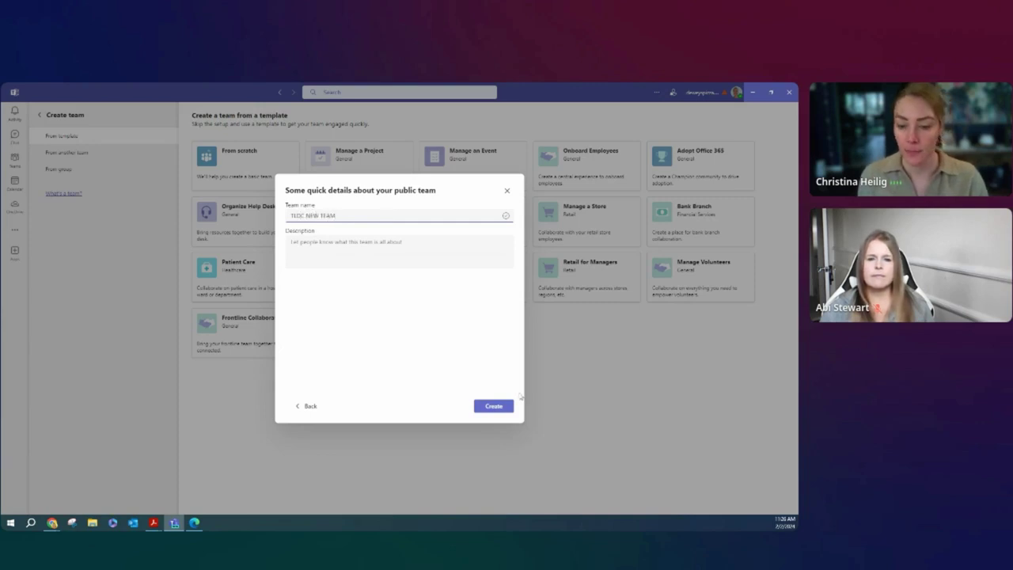
{"action": "left_click", "coordinate": [494, 406]}
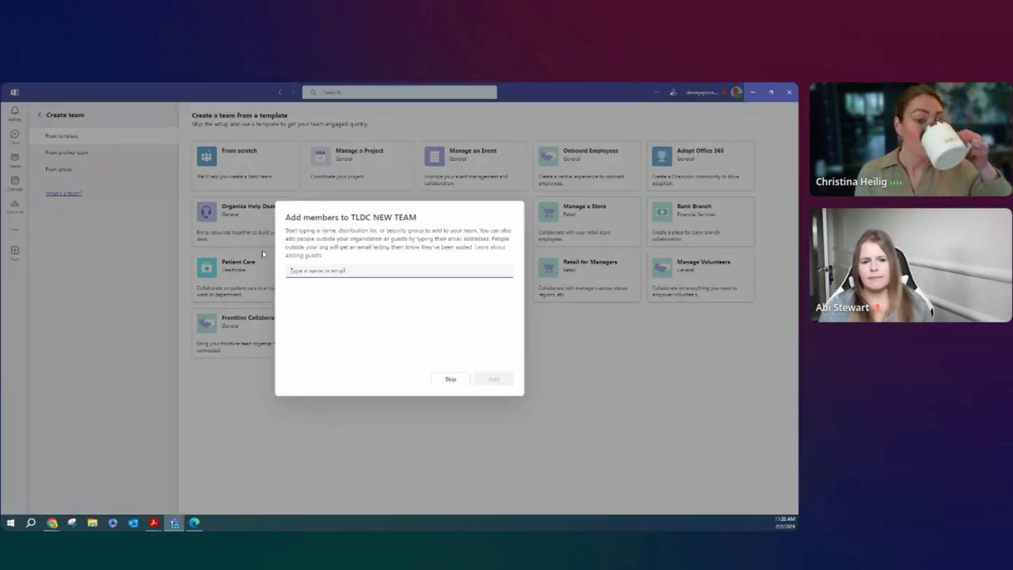
{"action": "left_click", "coordinate": [452, 379]}
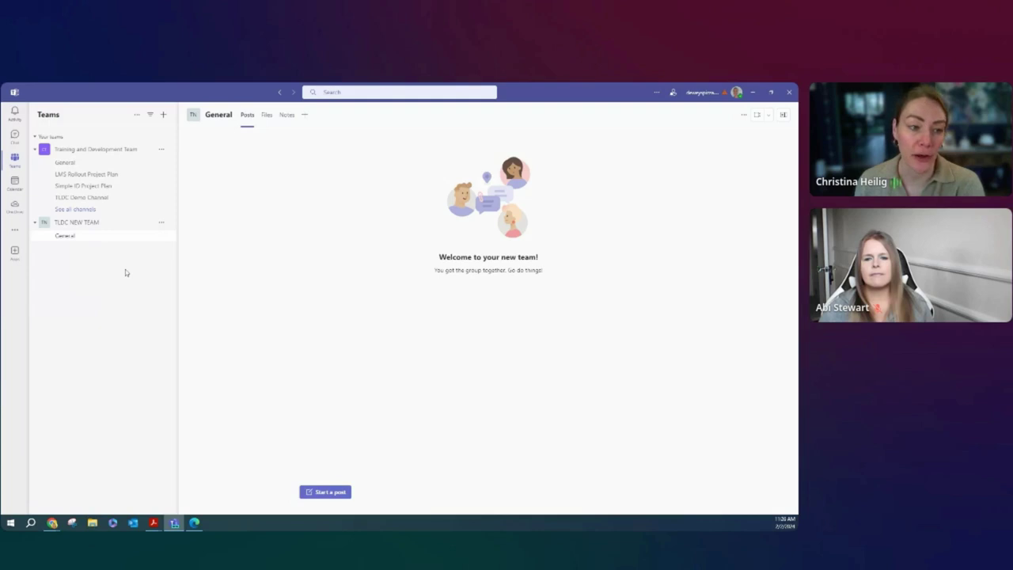
Step: Open the ID Project Template plan in the General channel of the Training and Development Team
{"action": "left_click", "coordinate": [74, 164]}
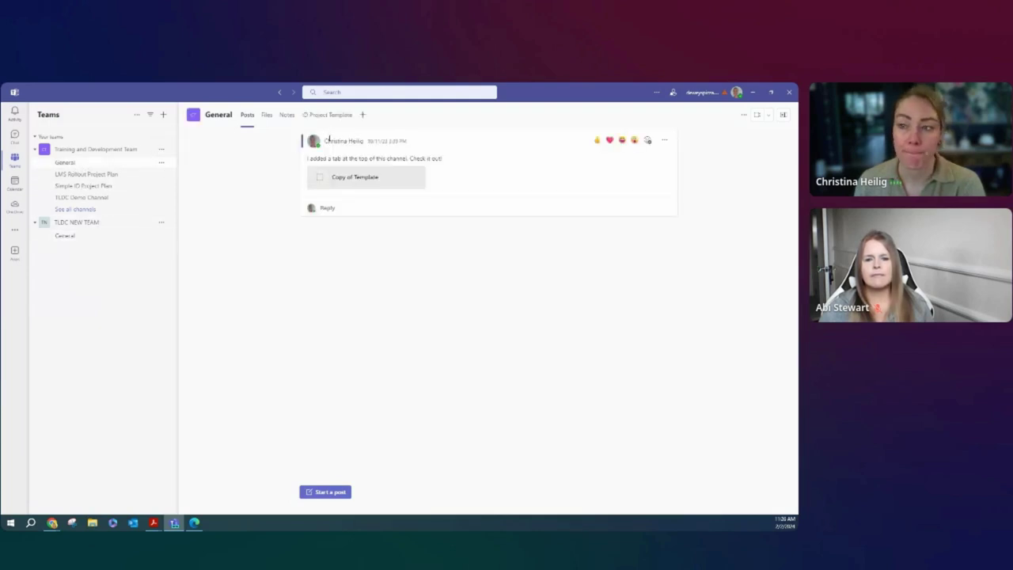
{"action": "left_click", "coordinate": [161, 149]}
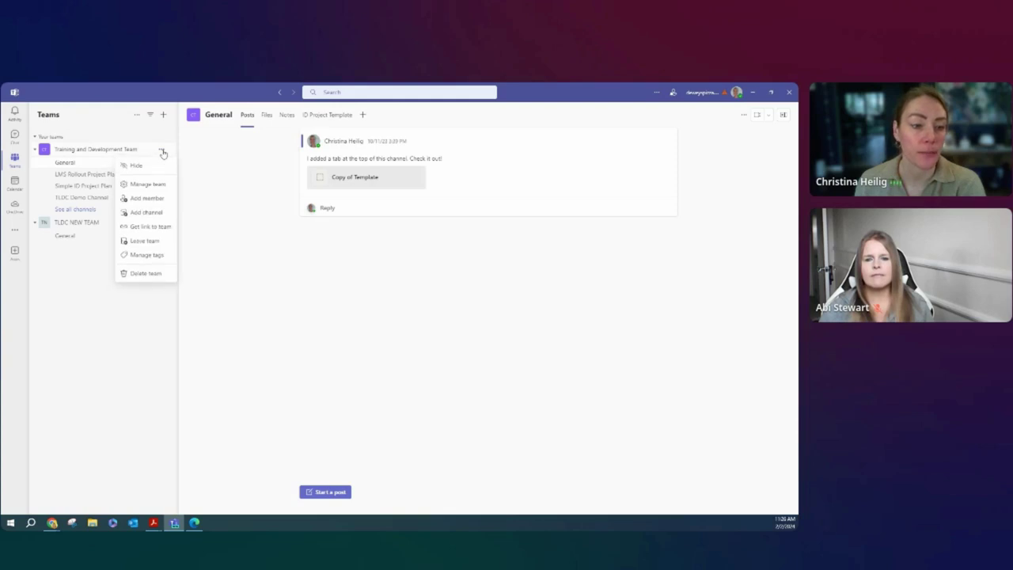
{"action": "left_click", "coordinate": [214, 158]}
{"action": "left_click", "coordinate": [744, 115]}
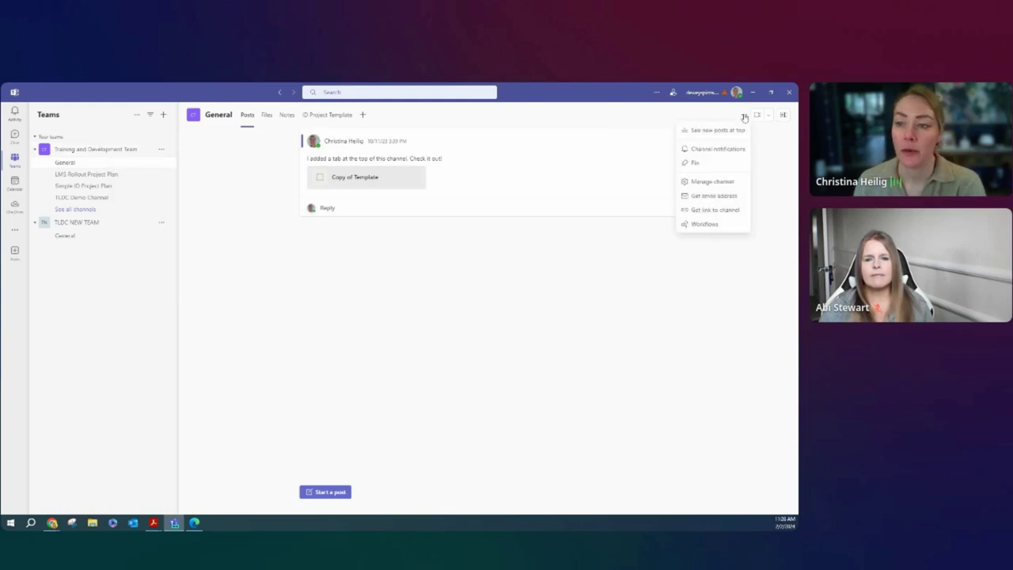
{"action": "left_click", "coordinate": [760, 235]}
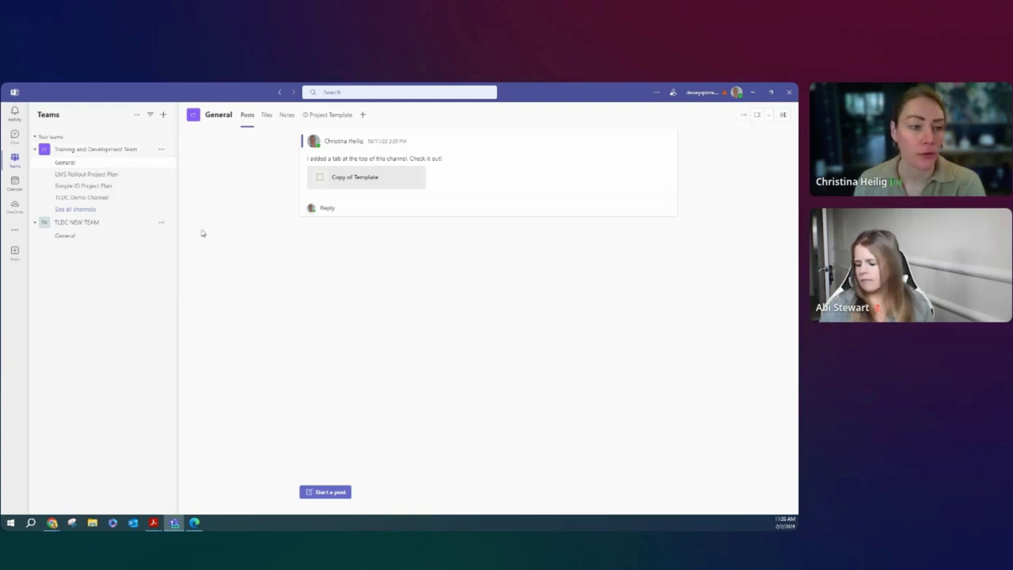
{"action": "left_click", "coordinate": [331, 115]}
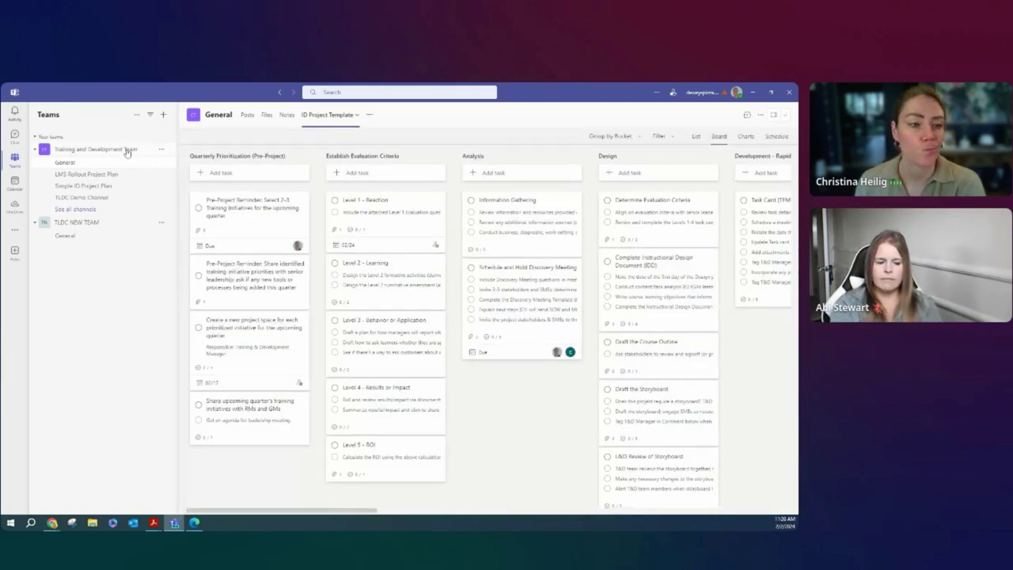
{"action": "left_click", "coordinate": [160, 150]}
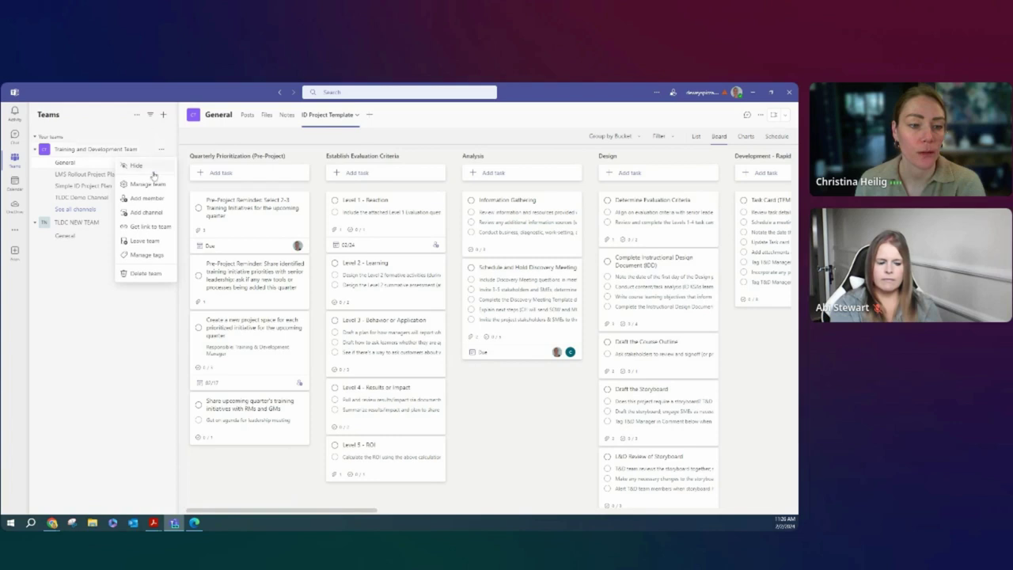
{"action": "key", "text": "Escape"}
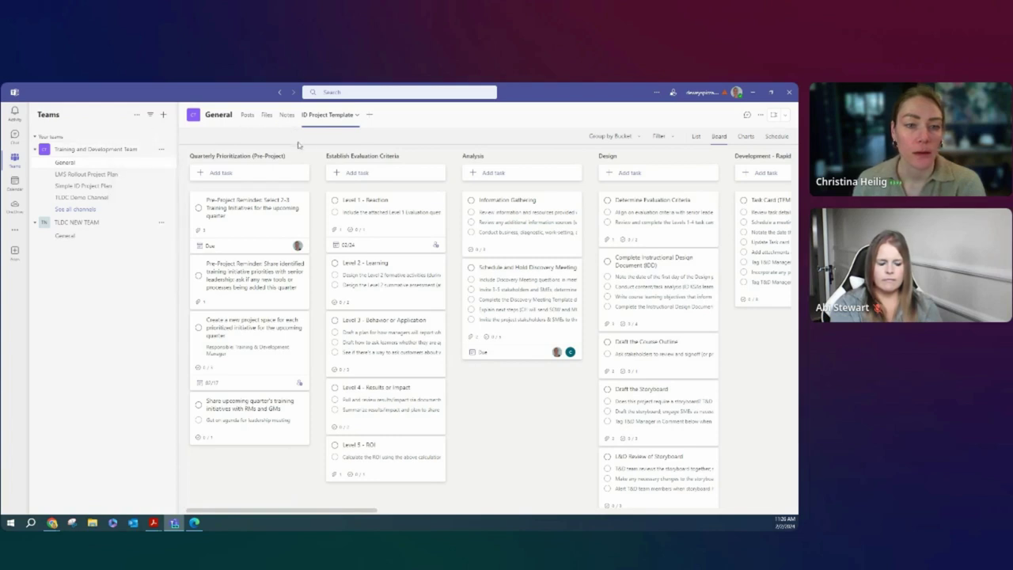
{"action": "left_click", "coordinate": [357, 117]}
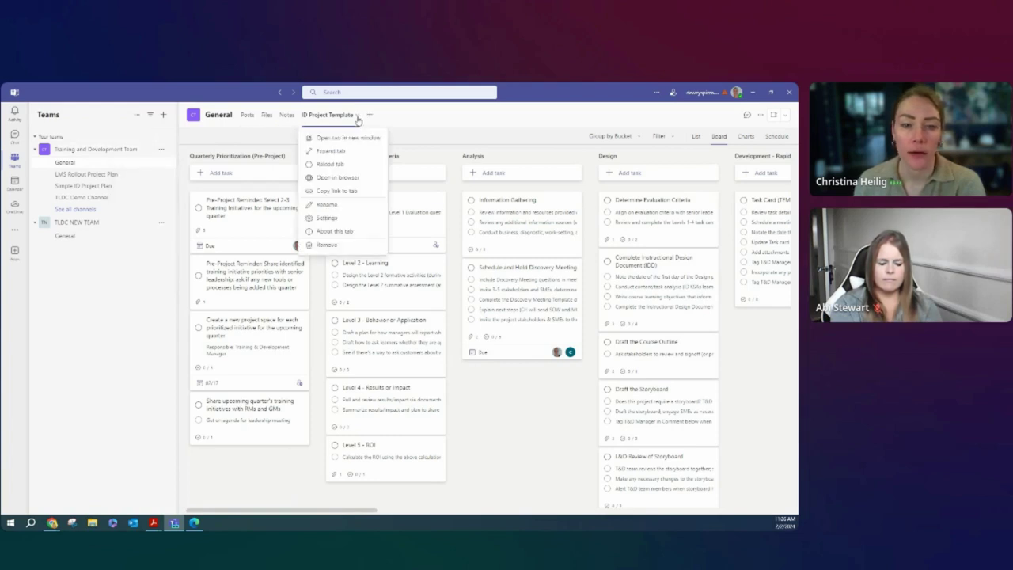
{"action": "left_click", "coordinate": [402, 123]}
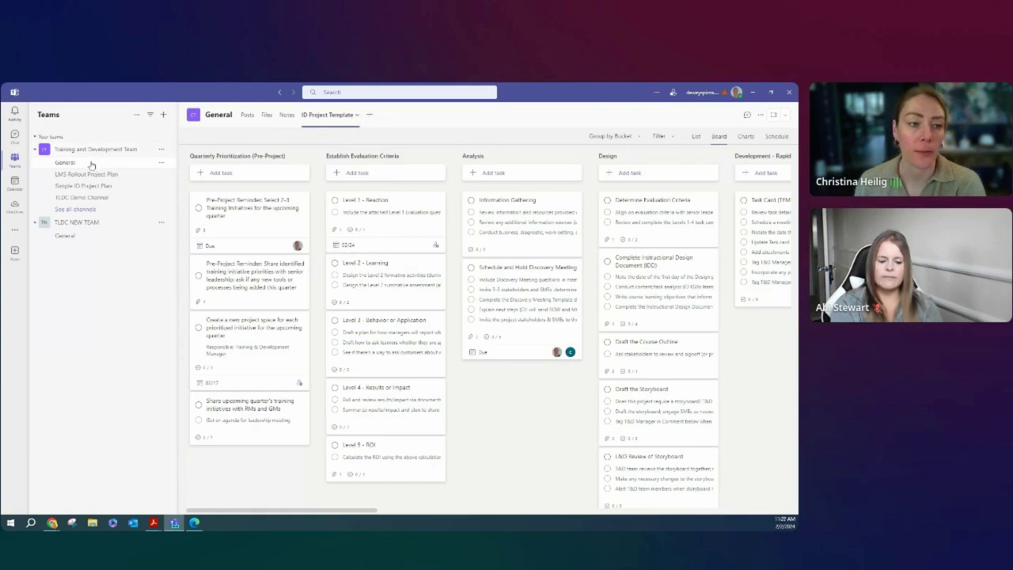
Step: Open the ID Project Template plan in the browser and copy it to the TLDC NEW TEAM group as "Copy of ID Project Plan"
{"action": "left_click", "coordinate": [357, 116]}
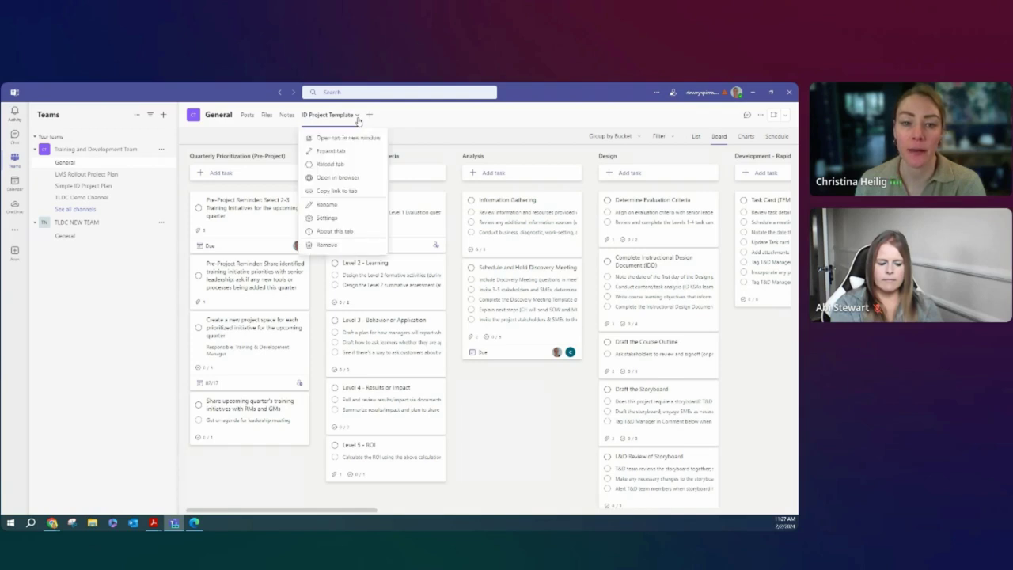
{"action": "left_click", "coordinate": [354, 181]}
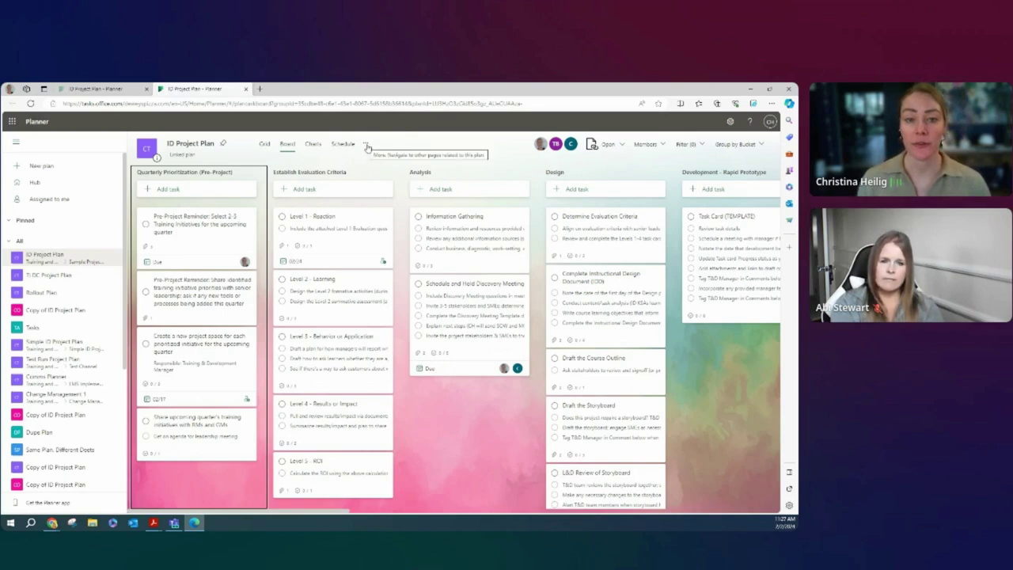
{"action": "left_click", "coordinate": [366, 145]}
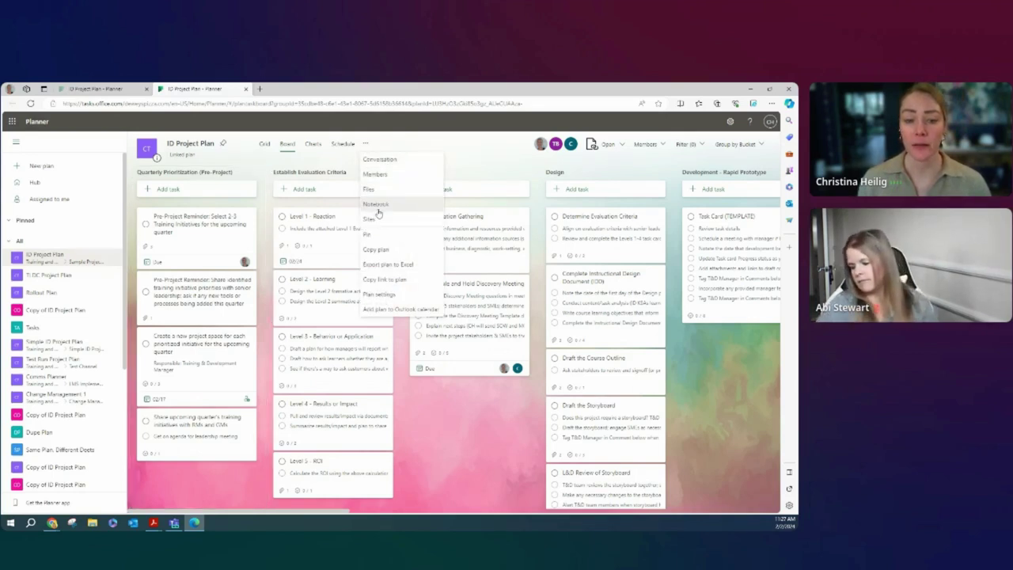
{"action": "left_click", "coordinate": [375, 251]}
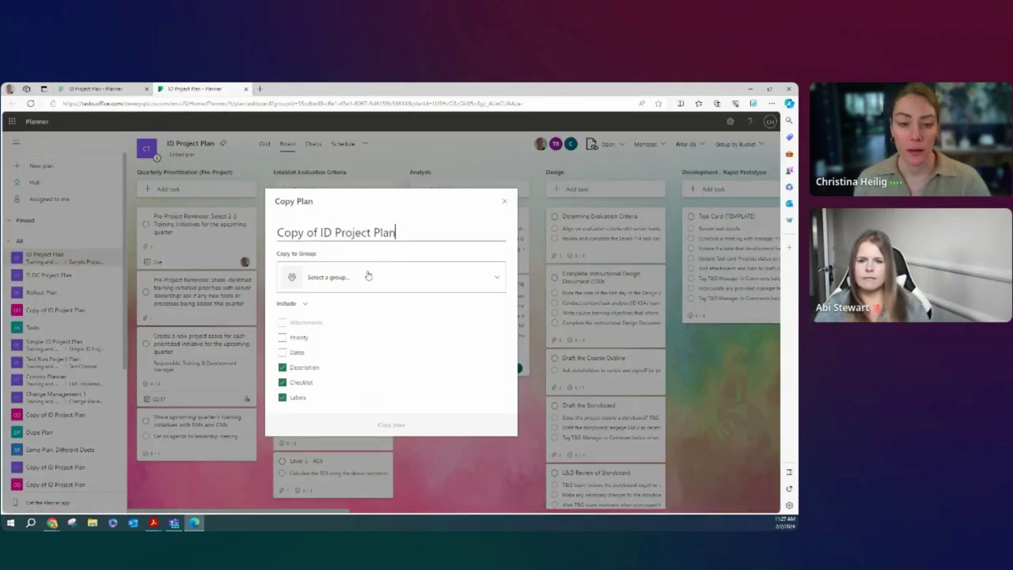
{"action": "left_click", "coordinate": [368, 276]}
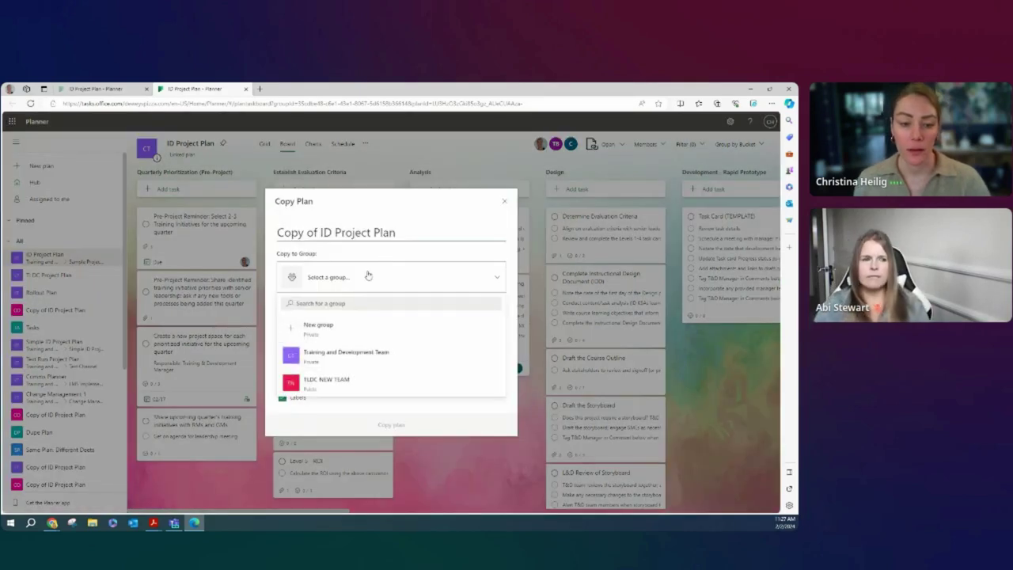
{"action": "left_click", "coordinate": [340, 387]}
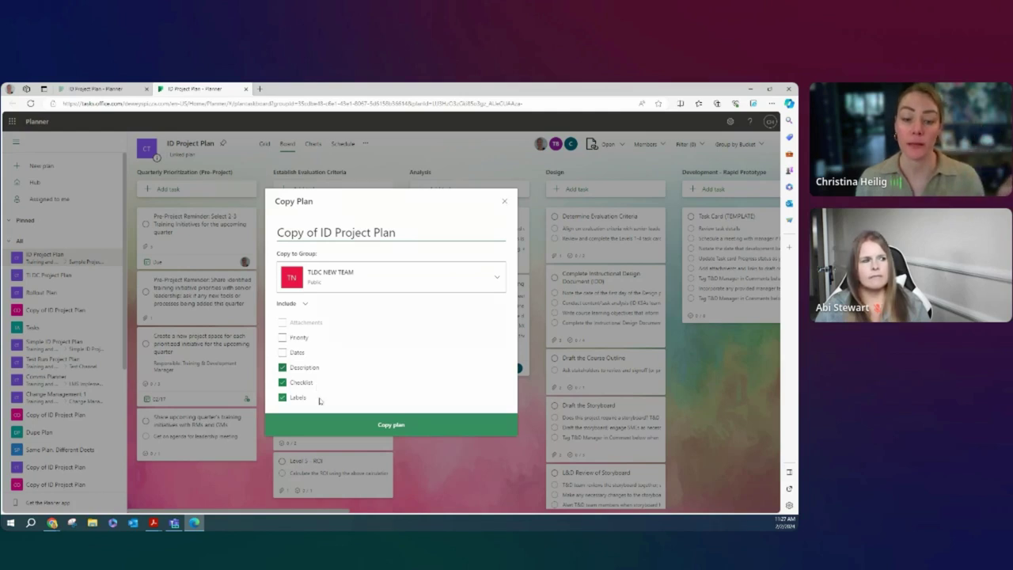
{"action": "left_click", "coordinate": [340, 426]}
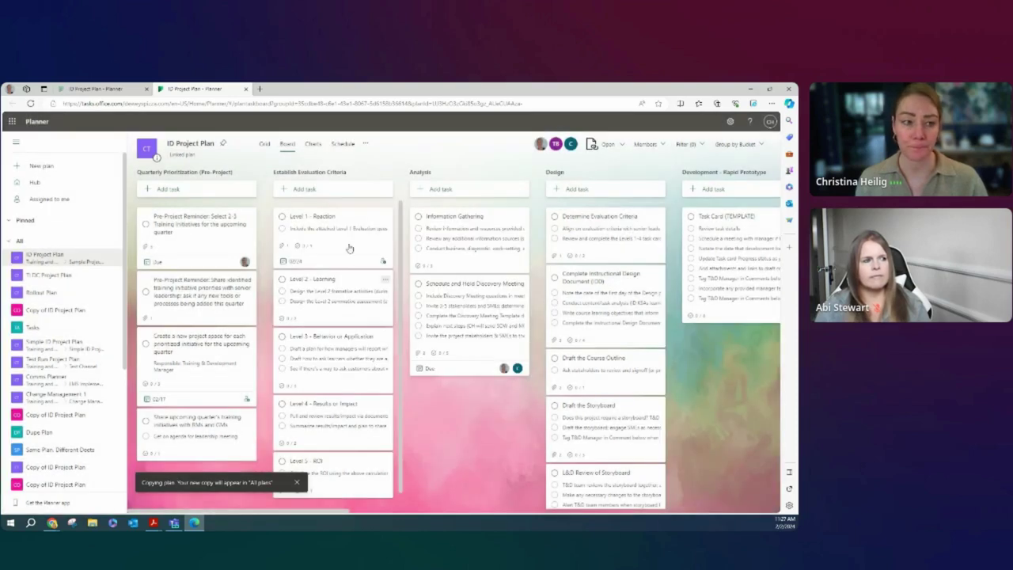
Step: Back in Teams, add the existing Copy of ID Project Plan to TLDC NEW TEAM's General channel with Tasks by Planner and To Do, without posting
{"action": "left_click", "coordinate": [750, 89]}
{"action": "left_click", "coordinate": [64, 235]}
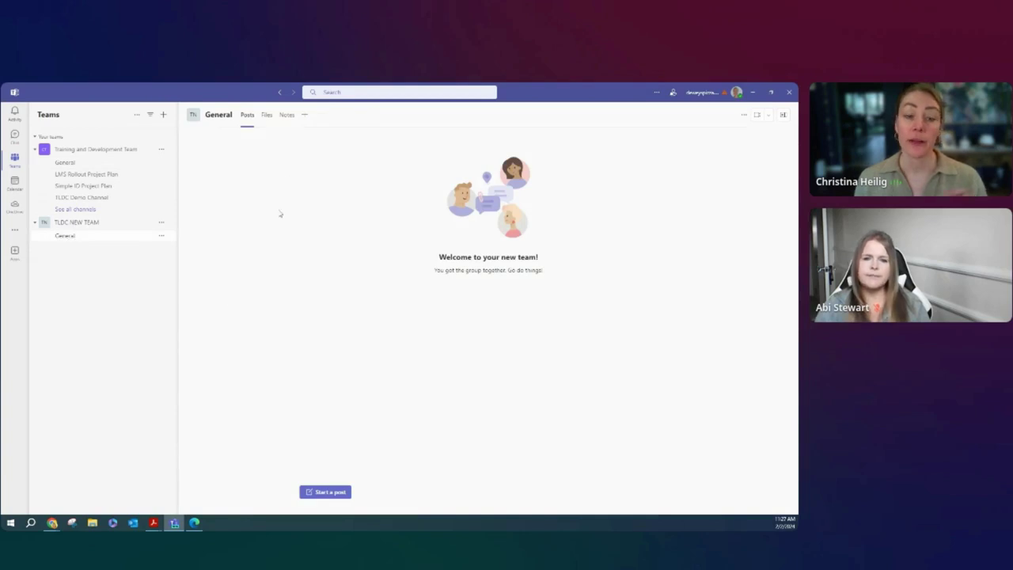
{"action": "left_click", "coordinate": [306, 117]}
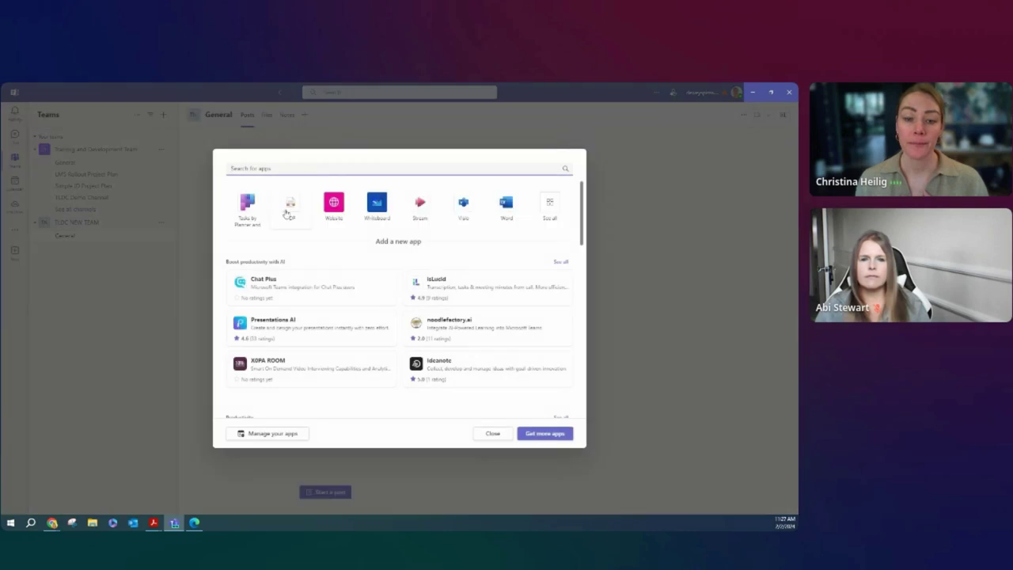
{"action": "left_click", "coordinate": [247, 208]}
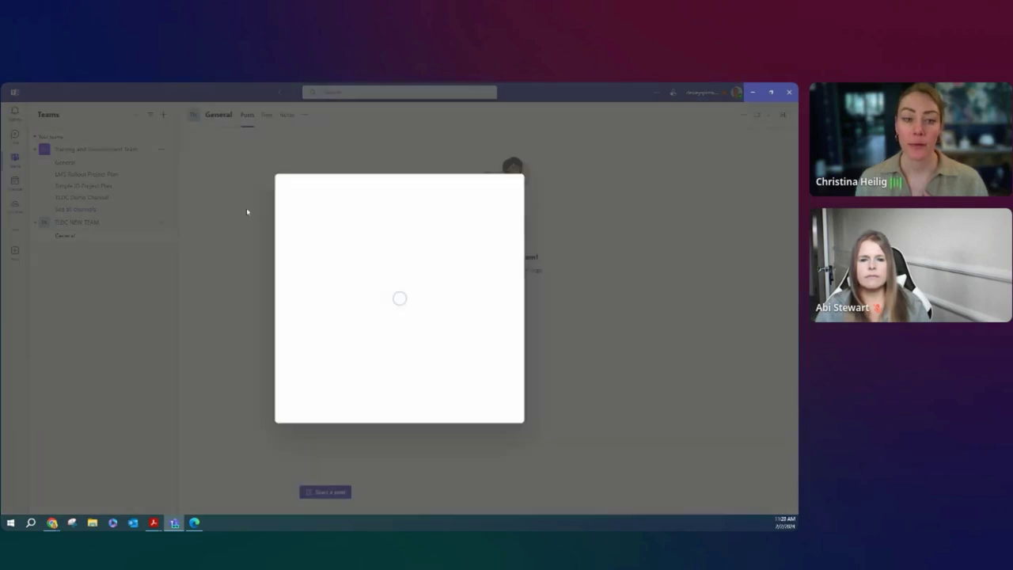
{"action": "left_click", "coordinate": [294, 403]}
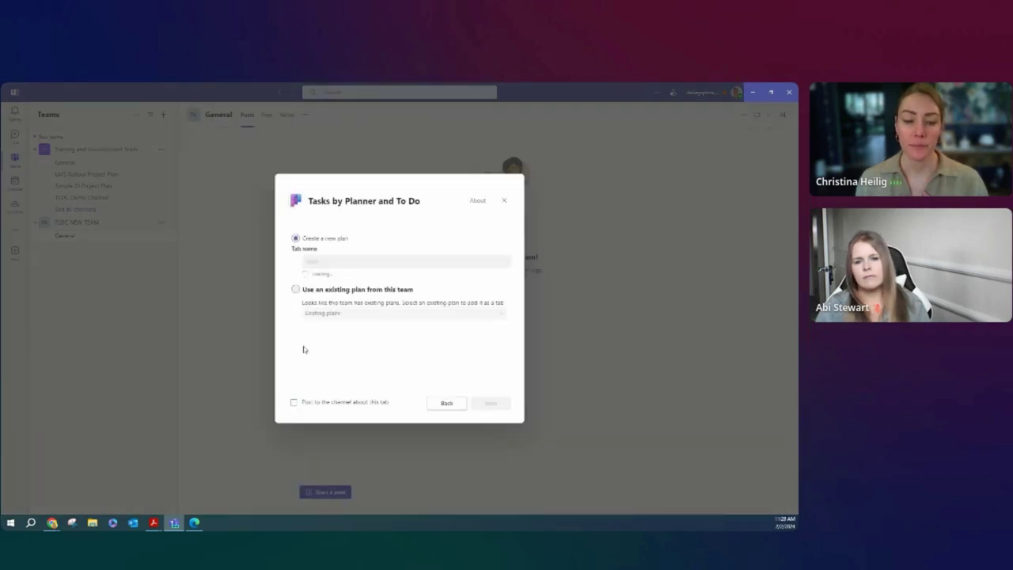
{"action": "left_click", "coordinate": [296, 281]}
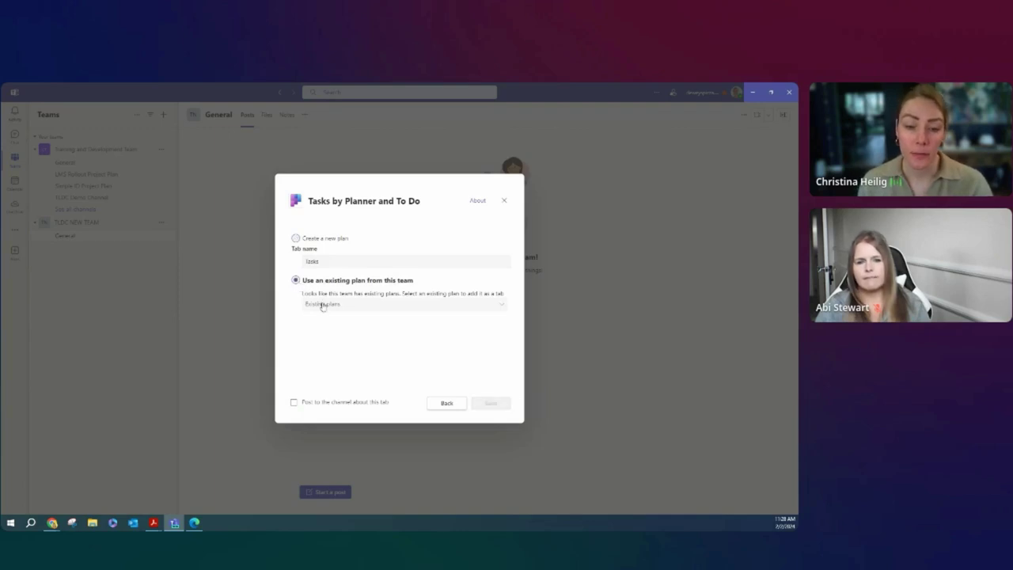
{"action": "left_click", "coordinate": [323, 304]}
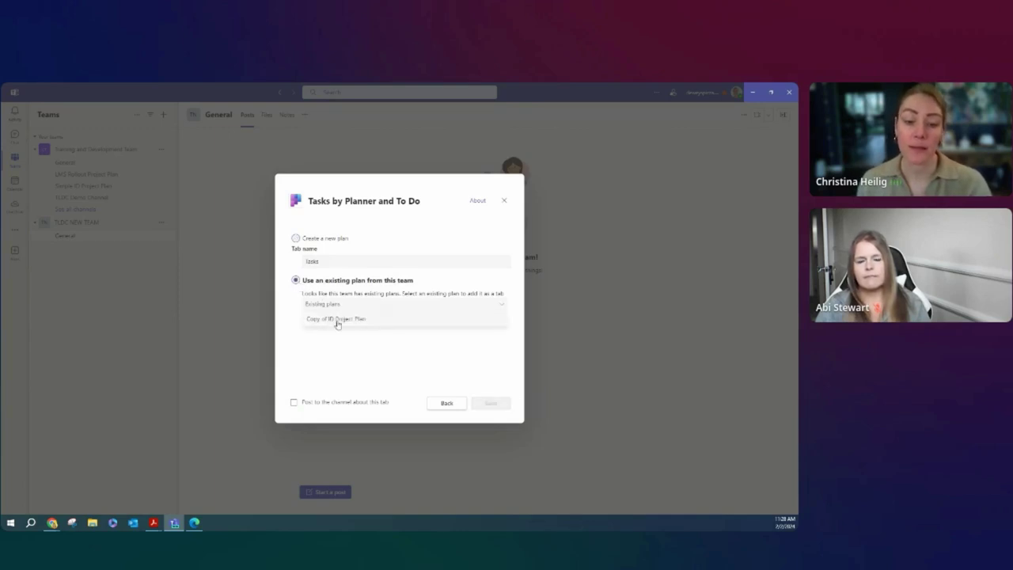
{"action": "left_click", "coordinate": [340, 321]}
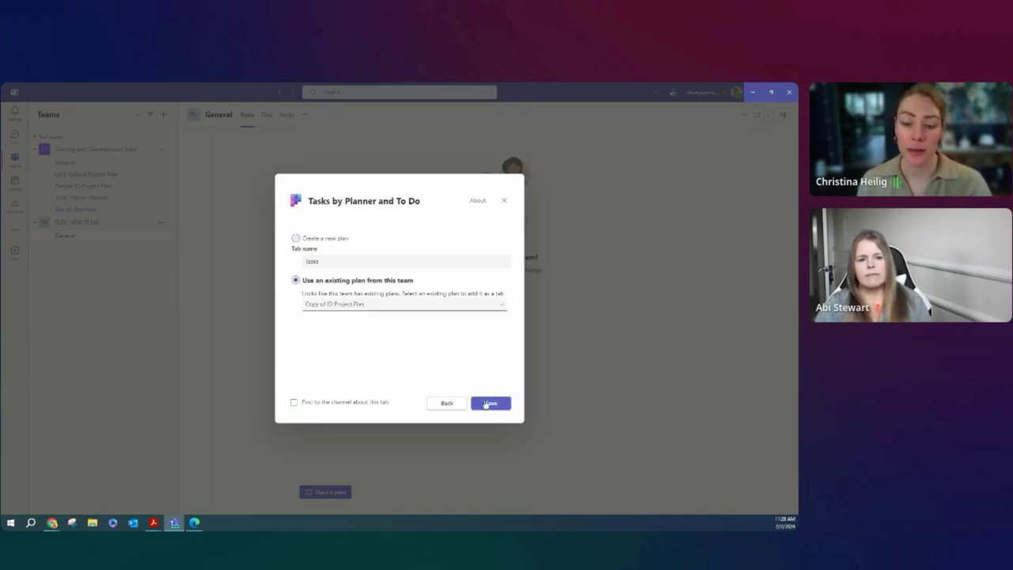
{"action": "left_click", "coordinate": [487, 405]}
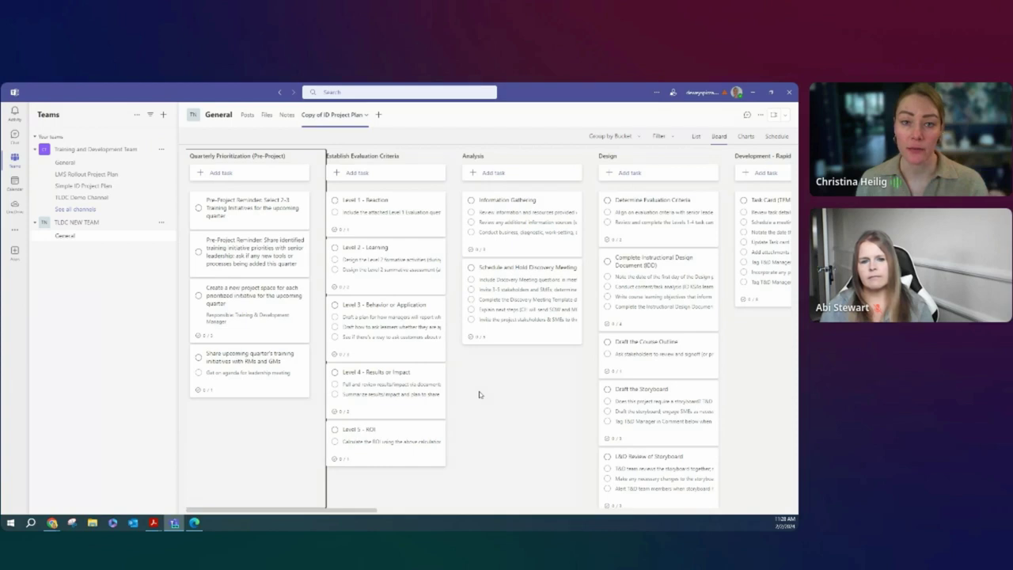
Step: Check off the summative assessment item on the Level 2 - Learning card, and uncheck it again in the task details
{"action": "left_click", "coordinate": [336, 271]}
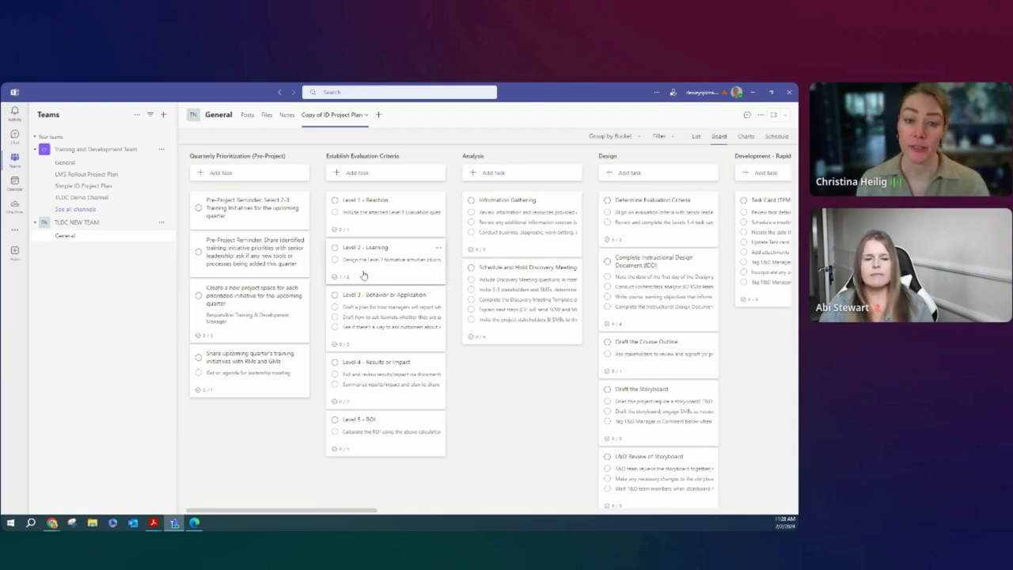
{"action": "left_click", "coordinate": [363, 275]}
{"action": "scroll", "coordinate": [360, 405], "scroll_direction": "down", "scroll_amount": 2}
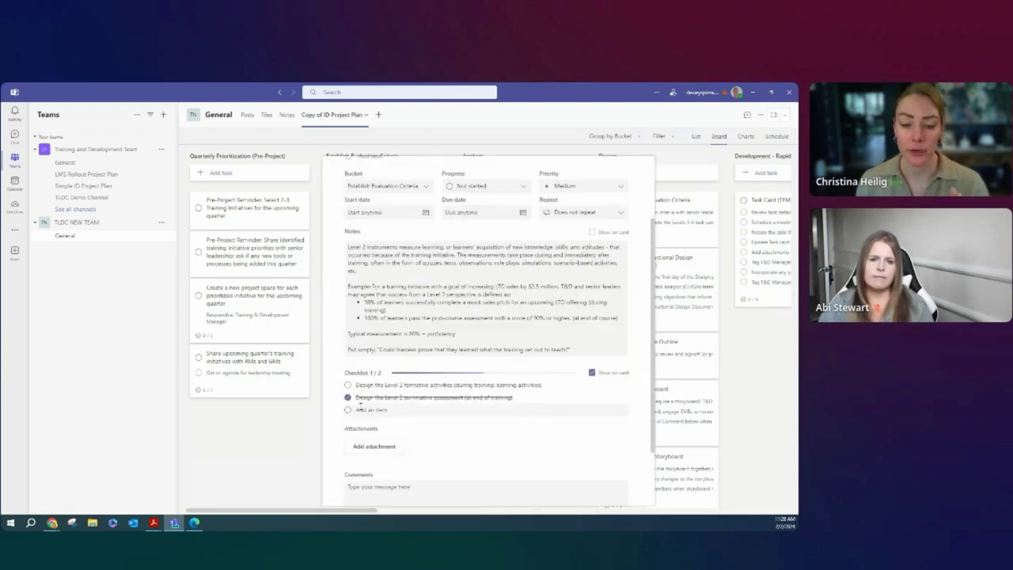
{"action": "left_click", "coordinate": [348, 385]}
{"action": "left_click", "coordinate": [318, 437]}
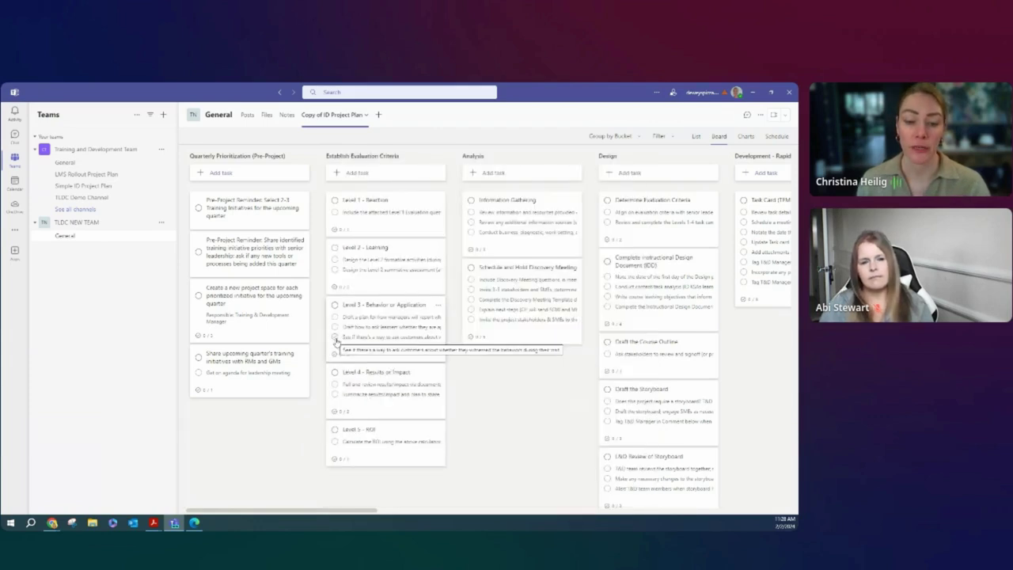
Step: Check off the Level 3 item about asking customers in the copied plan, and open the ID Project Template in the original team to compare
{"action": "left_click", "coordinate": [335, 339]}
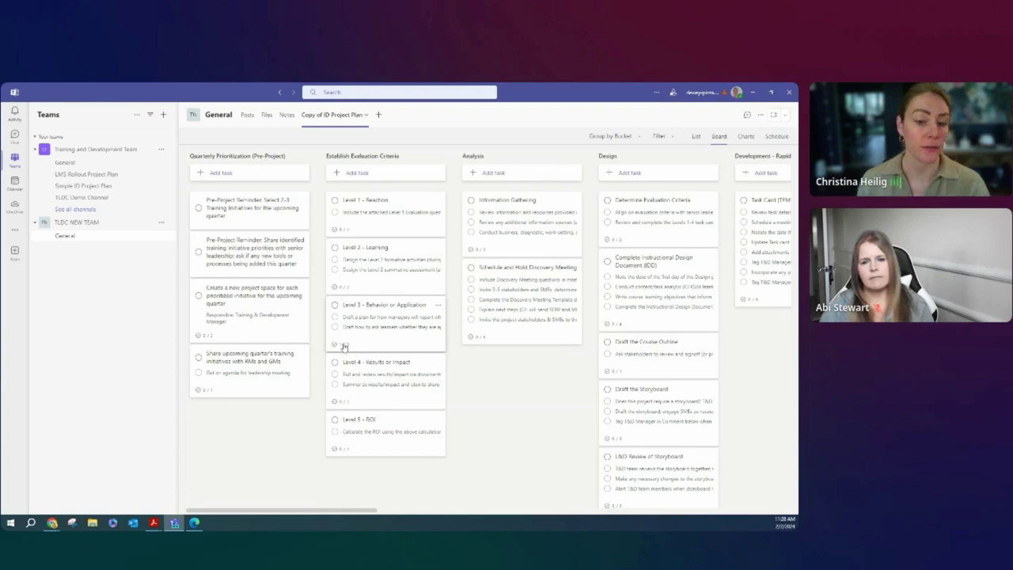
{"action": "left_click", "coordinate": [64, 164]}
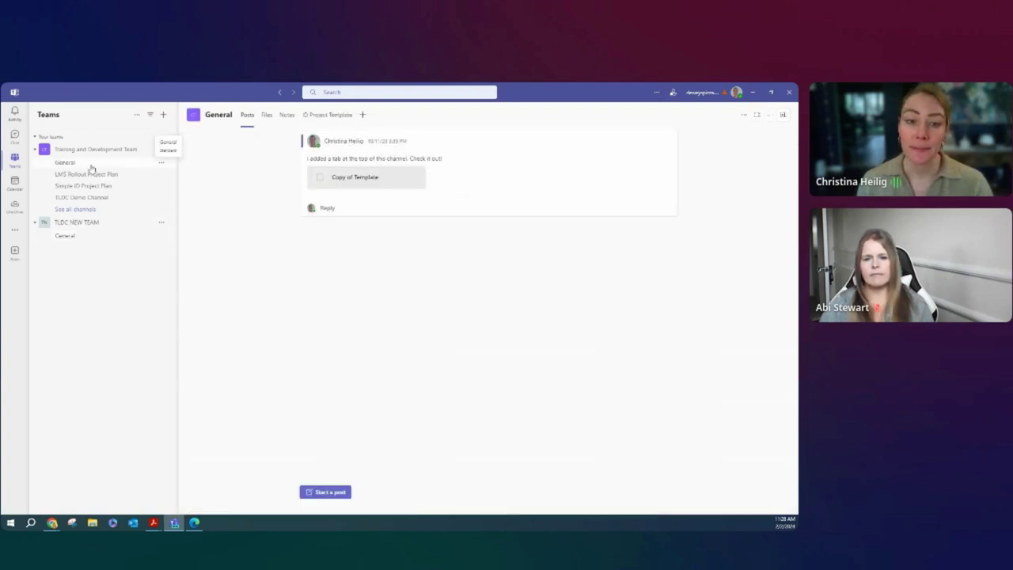
{"action": "left_click", "coordinate": [323, 117]}
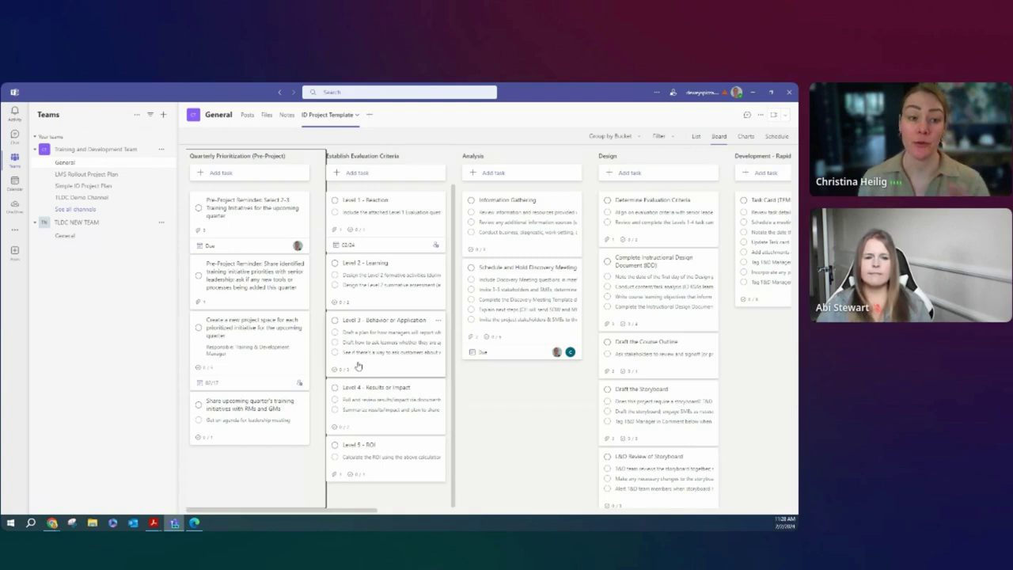
Step: Open Copy of ID Project Plan in TLDC NEW TEAM's General channel and display its tasks as a list
{"action": "left_click", "coordinate": [66, 236]}
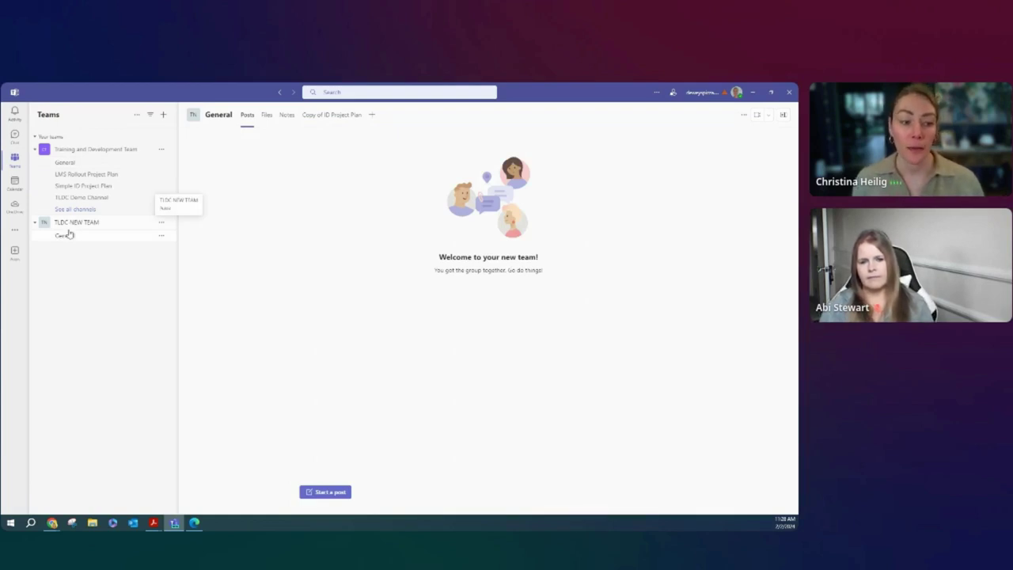
{"action": "left_click", "coordinate": [75, 224]}
{"action": "left_click", "coordinate": [77, 225]}
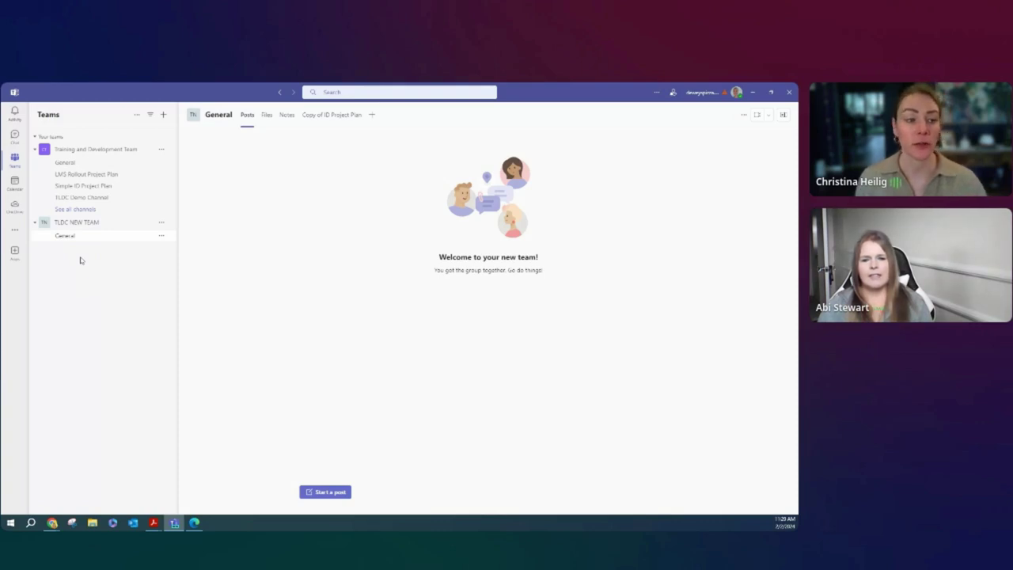
{"action": "left_click", "coordinate": [95, 223]}
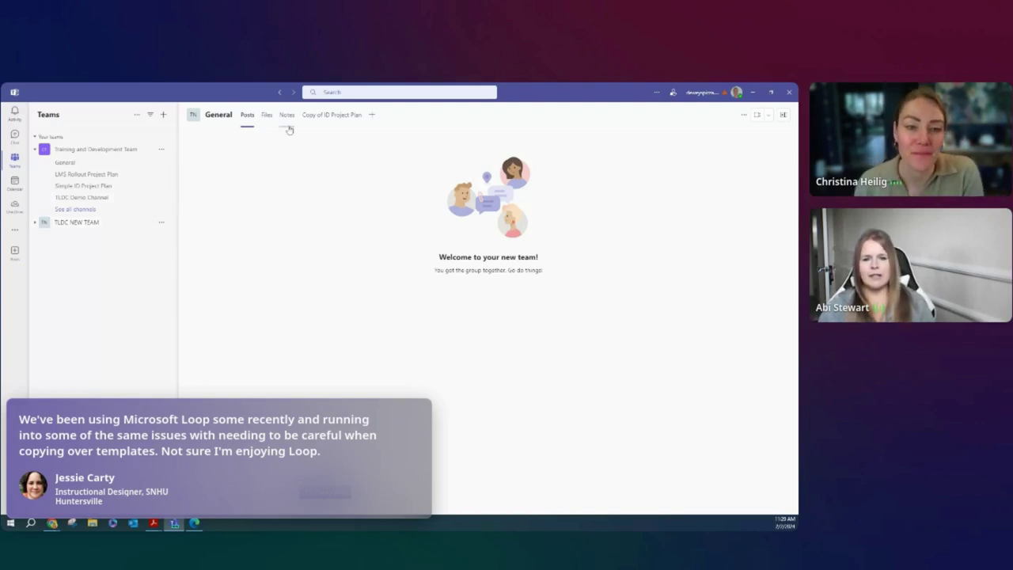
{"action": "left_click", "coordinate": [315, 117]}
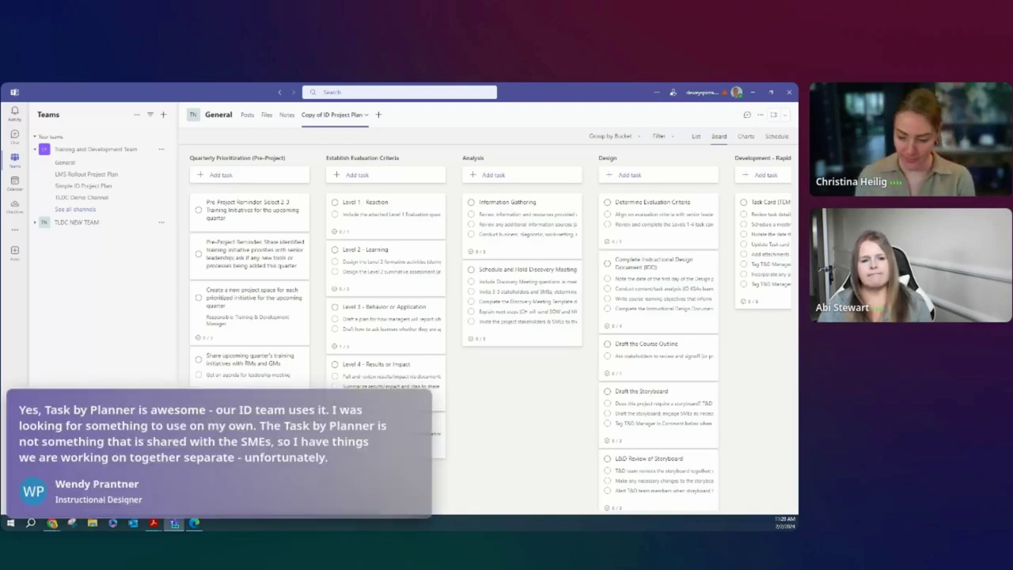
{"action": "left_click", "coordinate": [697, 138]}
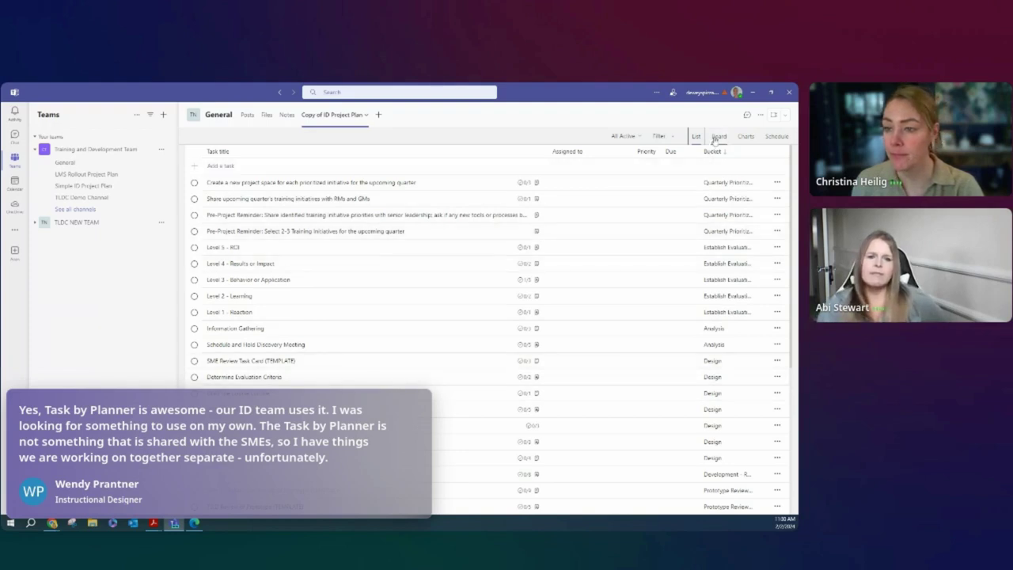
Step: Examine the charts of Copy of ID Project Plan for status, priority, buckets and members
{"action": "left_click", "coordinate": [744, 138]}
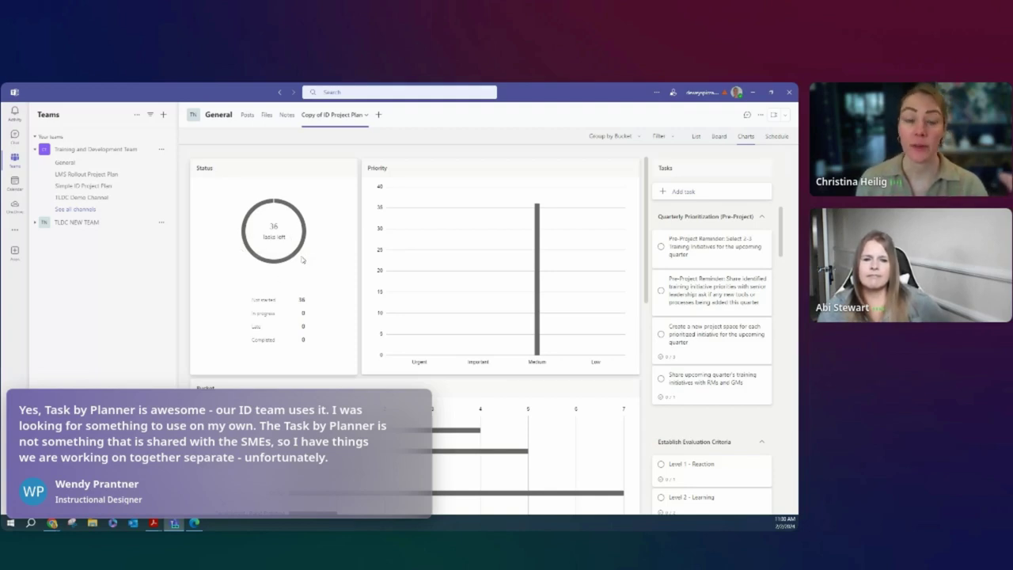
{"action": "scroll", "coordinate": [302, 263], "scroll_direction": "down", "scroll_amount": 3}
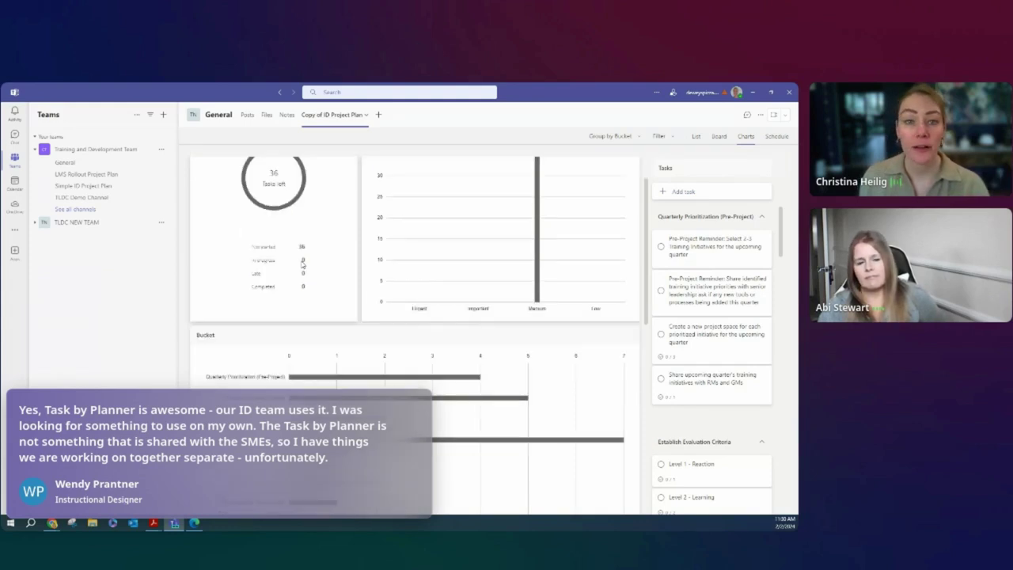
{"action": "scroll", "coordinate": [302, 262], "scroll_direction": "down", "scroll_amount": 2}
{"action": "scroll", "coordinate": [500, 211], "scroll_direction": "up", "scroll_amount": 4}
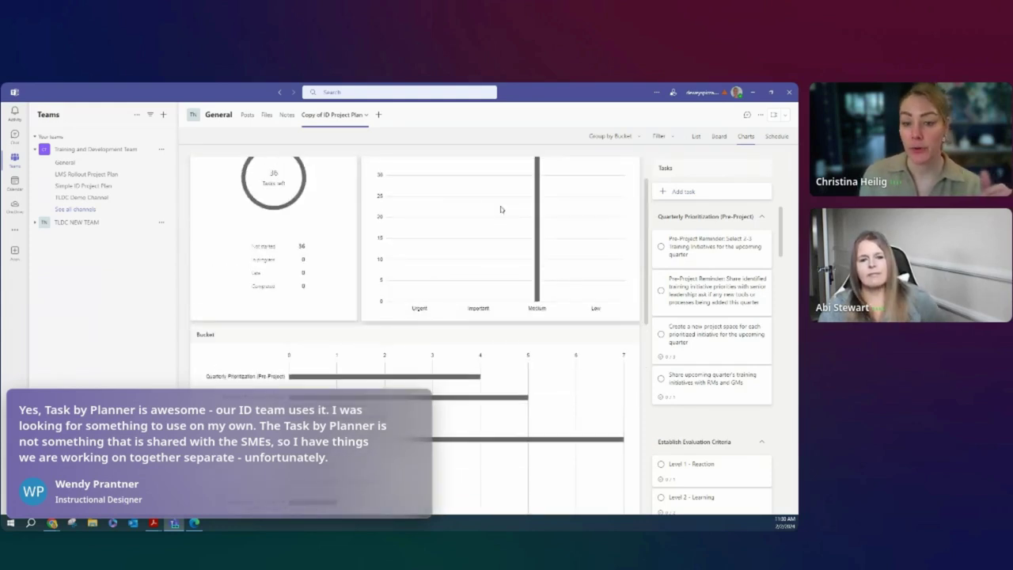
{"action": "scroll", "coordinate": [508, 286], "scroll_direction": "down", "scroll_amount": 4}
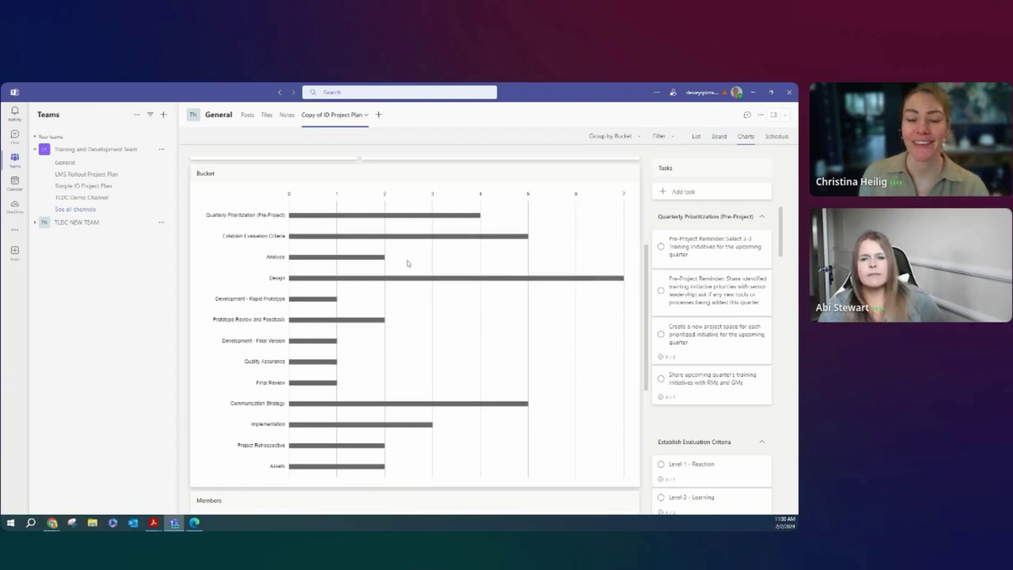
{"action": "scroll", "coordinate": [409, 264], "scroll_direction": "down", "scroll_amount": 4}
{"action": "scroll", "coordinate": [408, 264], "scroll_direction": "down", "scroll_amount": 4}
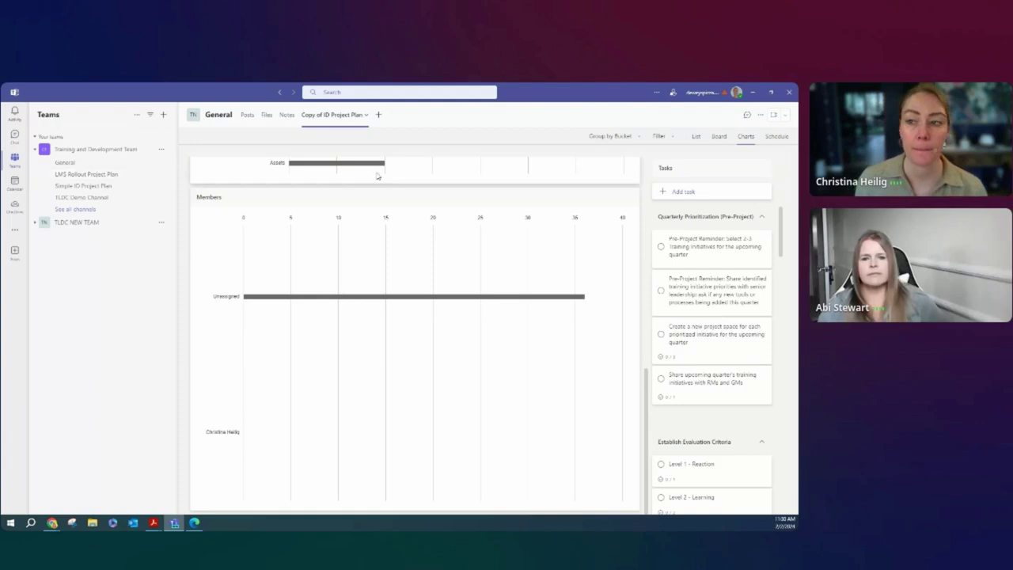
Step: View the plan's tasks on the monthly schedule, and return to the board view
{"action": "left_click", "coordinate": [767, 141]}
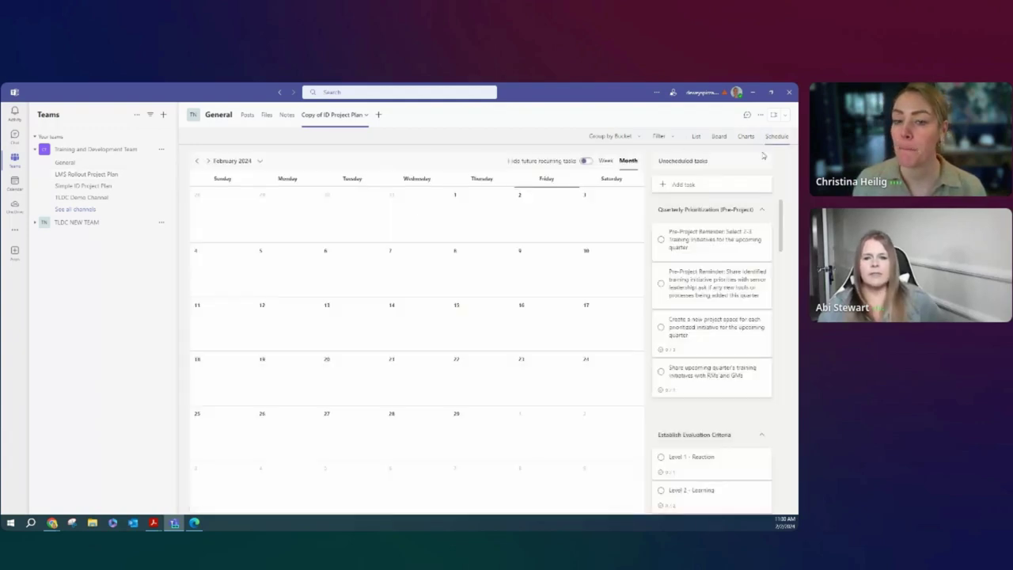
{"action": "left_click", "coordinate": [719, 137]}
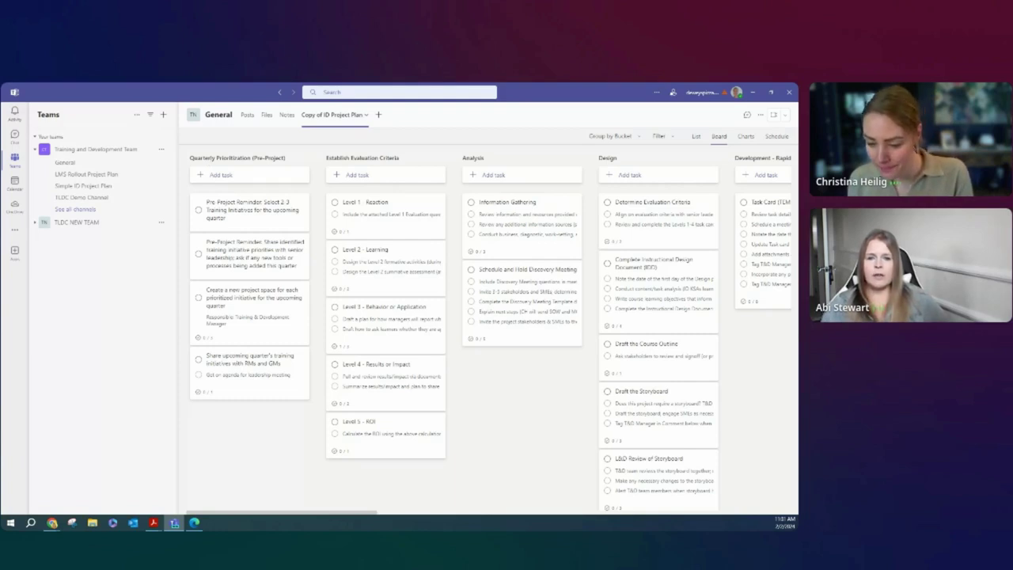
{"action": "key", "text": "alt+Tab"}
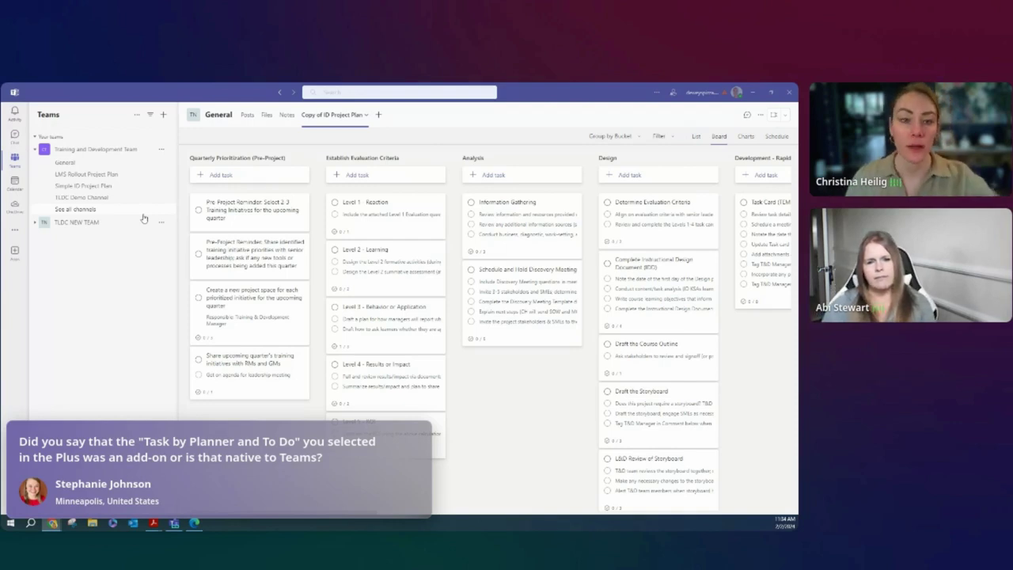
Step: Search the apps available for a new General channel tab for "planner", browse the results, and close the app picker without adding anything
{"action": "left_click", "coordinate": [380, 116]}
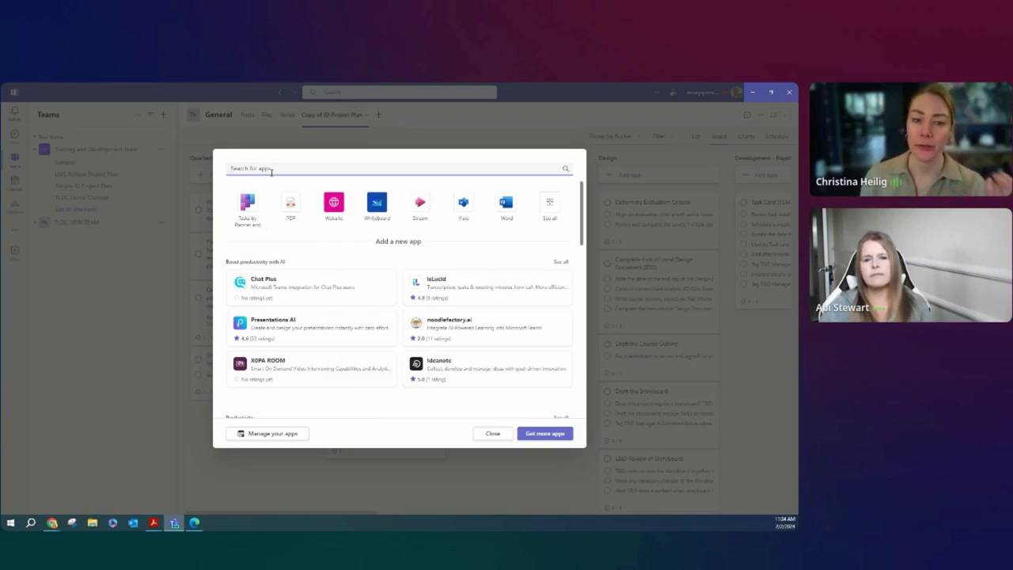
{"action": "type", "text": "planner"}
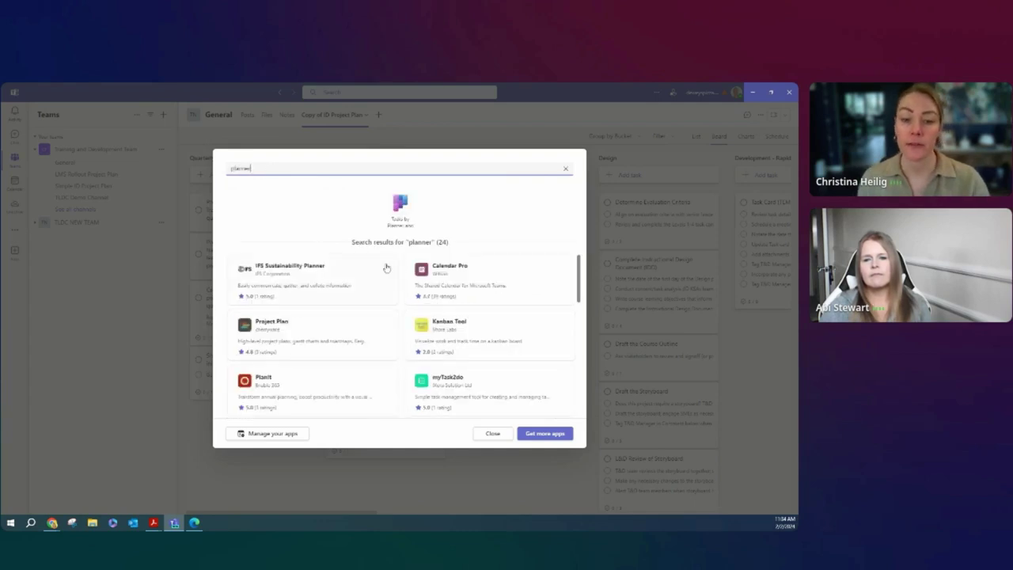
{"action": "scroll", "coordinate": [393, 340], "scroll_direction": "down", "scroll_amount": 2}
{"action": "scroll", "coordinate": [393, 340], "scroll_direction": "down", "scroll_amount": 4}
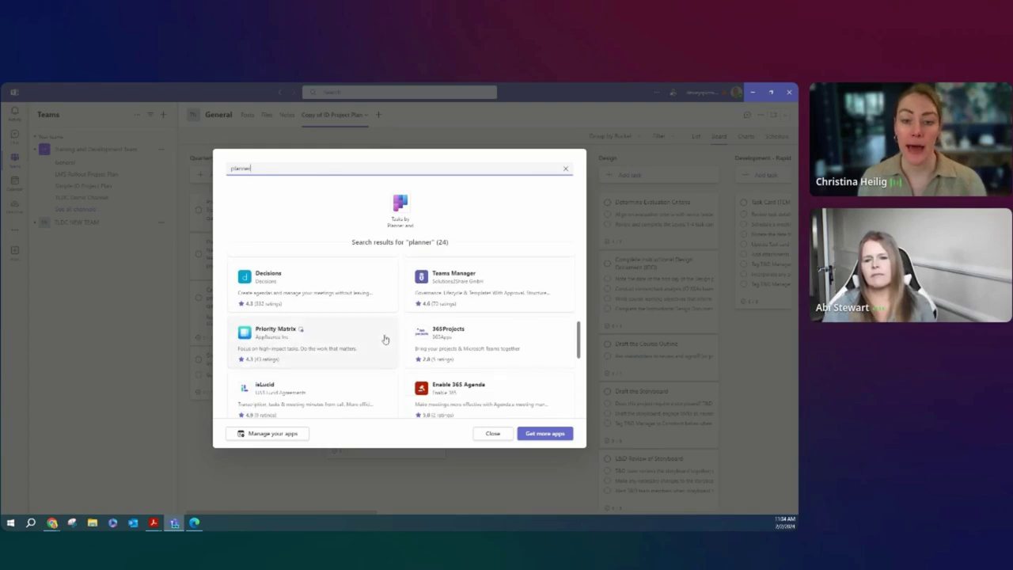
{"action": "scroll", "coordinate": [384, 339], "scroll_direction": "up", "scroll_amount": 2}
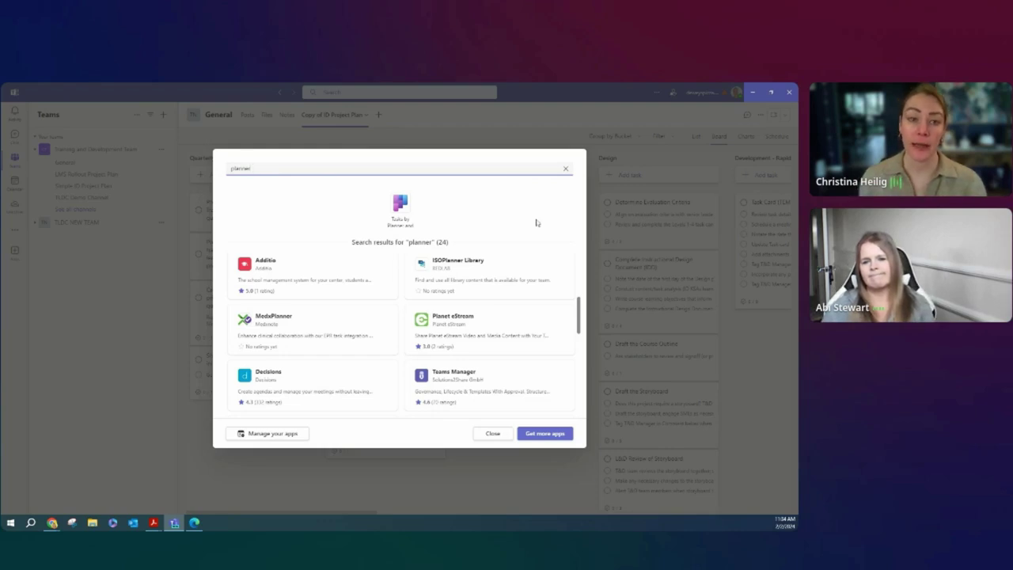
{"action": "left_click", "coordinate": [565, 169]}
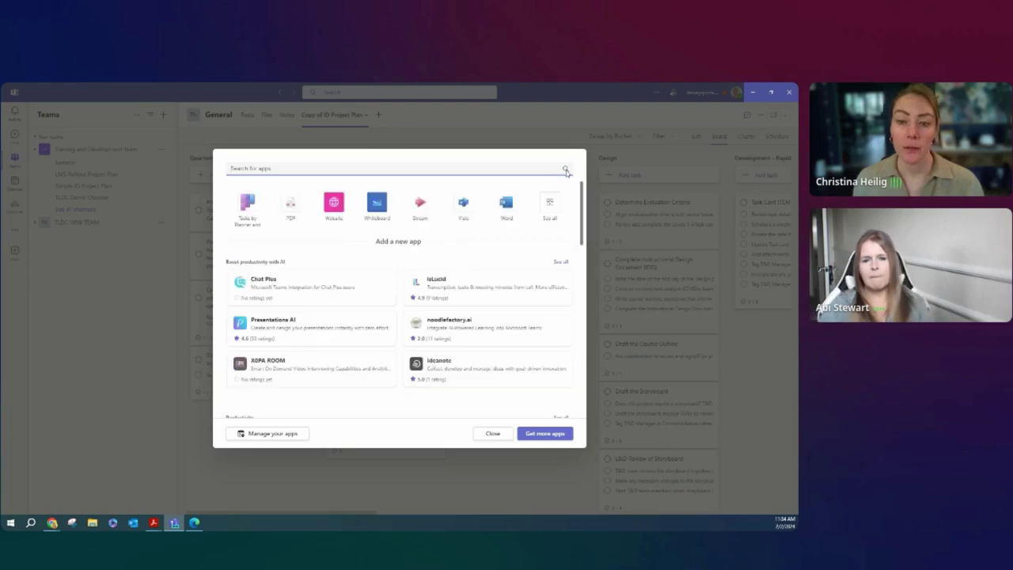
{"action": "key", "text": "Escape"}
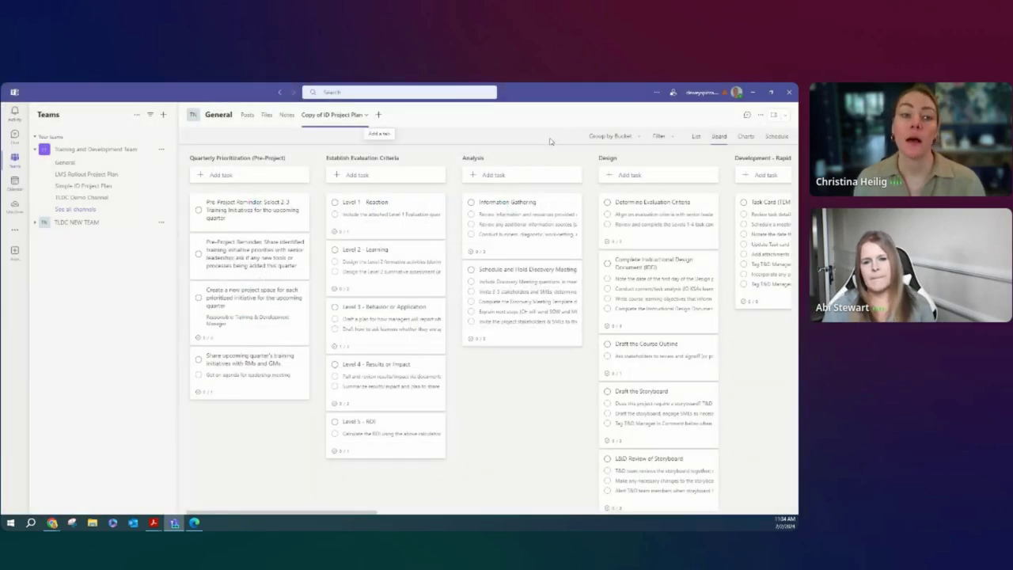
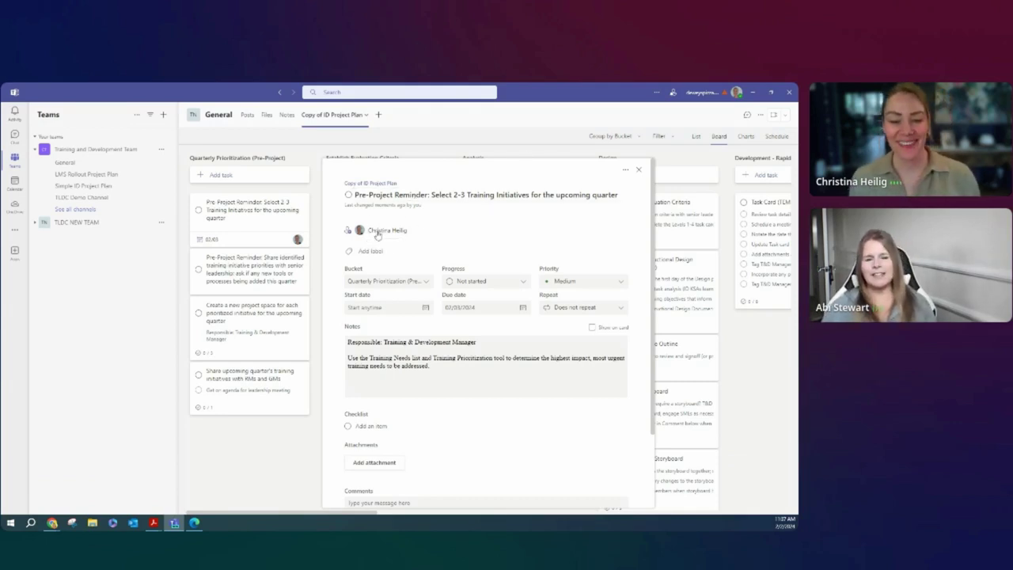
Step: Remove the assignee from the Pre-Project Reminder task about selecting 2-3 training initiatives, and close the task details
{"action": "left_click", "coordinate": [377, 234]}
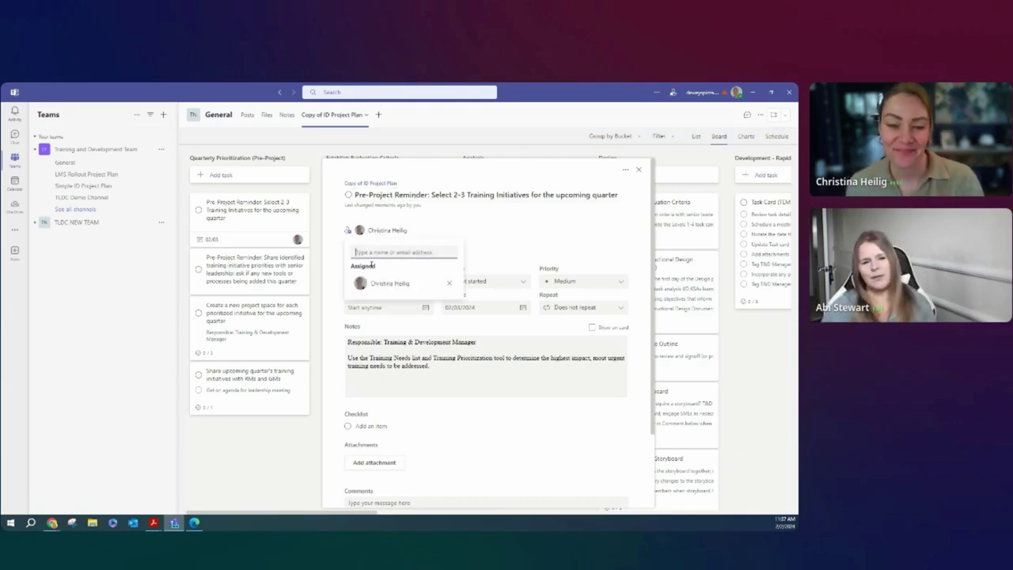
{"action": "left_click", "coordinate": [441, 285]}
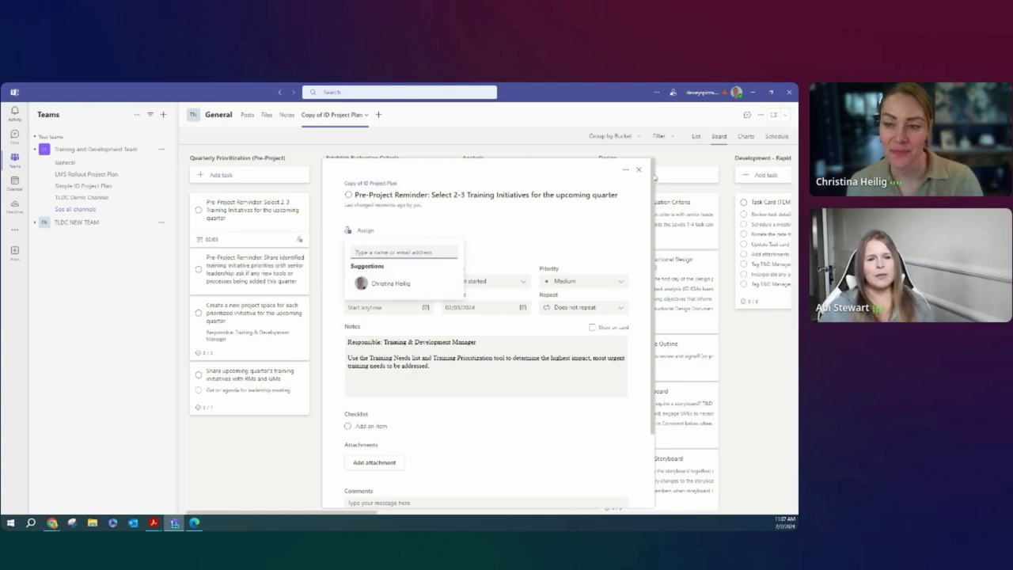
{"action": "left_click", "coordinate": [638, 169]}
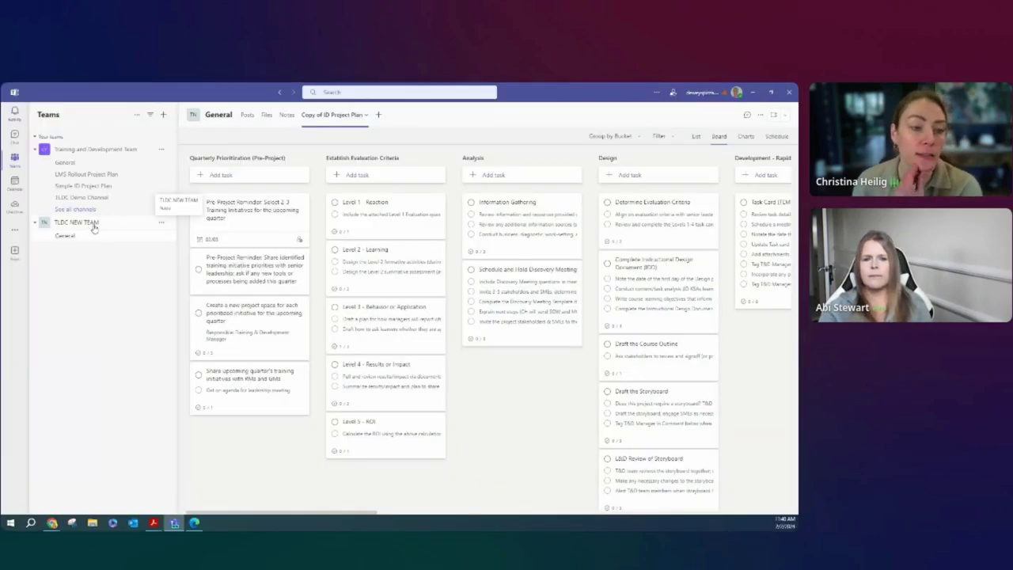
Step: Add a standard channel named Test Channel to TLDC NEW TEAM, accessible to everyone on the team
{"action": "left_click", "coordinate": [162, 225]}
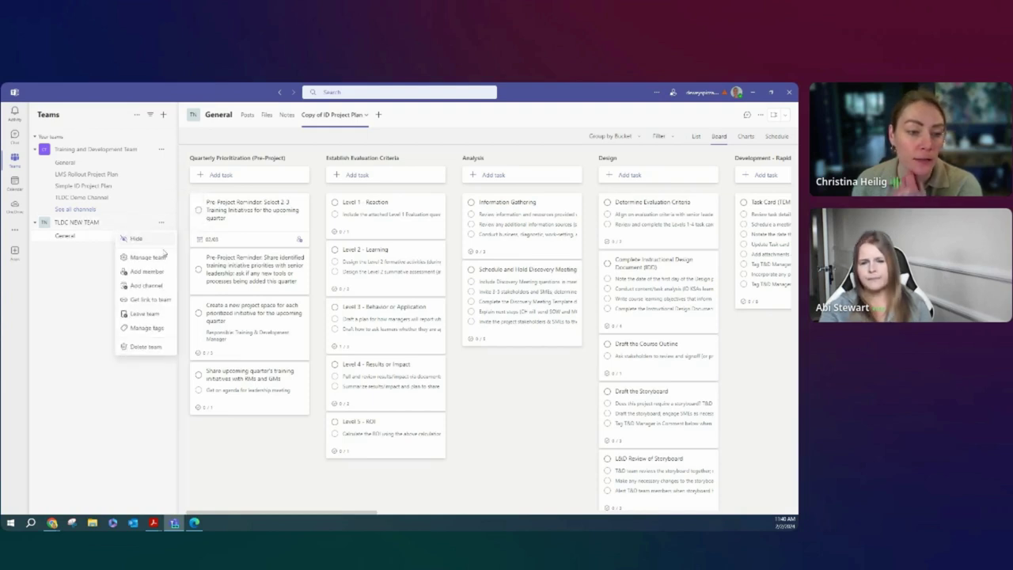
{"action": "left_click", "coordinate": [161, 289]}
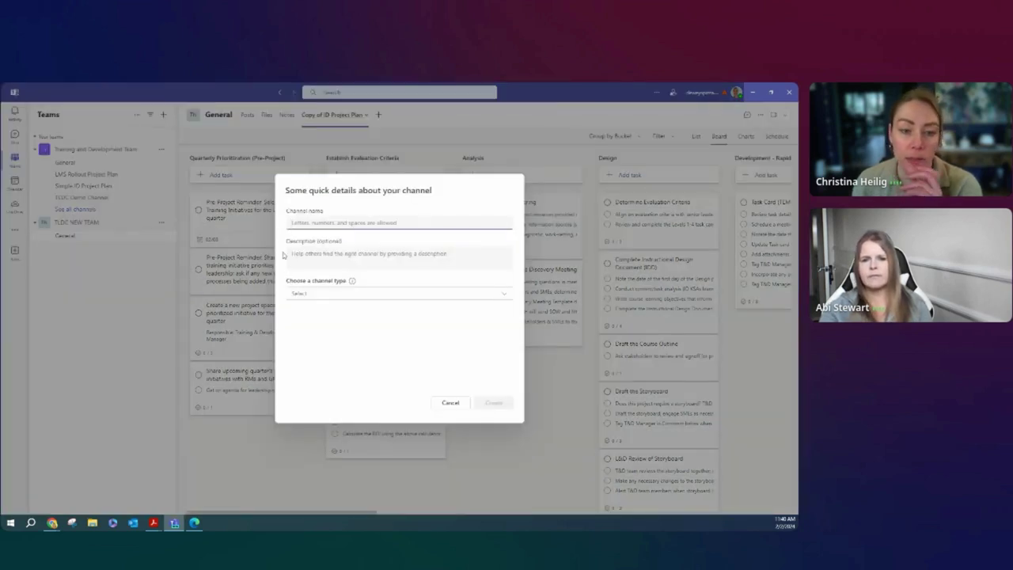
{"action": "type", "text": "test"}
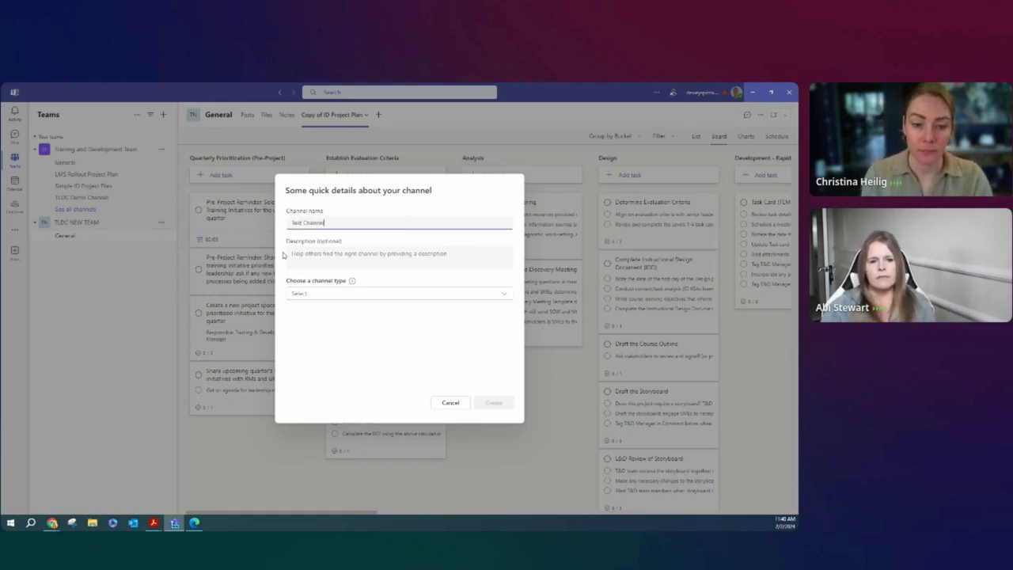
{"action": "left_click", "coordinate": [404, 293]}
{"action": "left_click", "coordinate": [402, 312]}
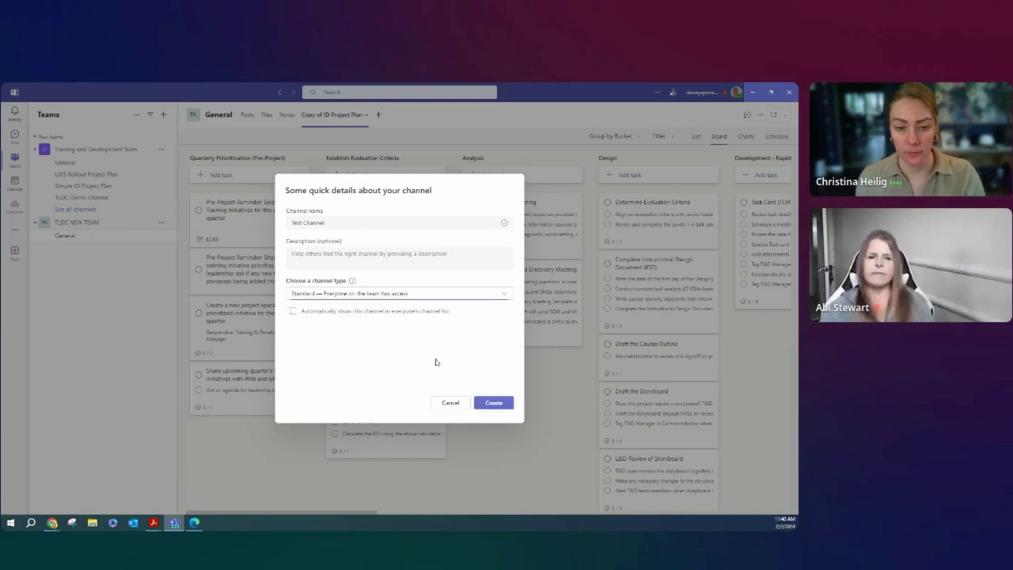
{"action": "left_click", "coordinate": [493, 402]}
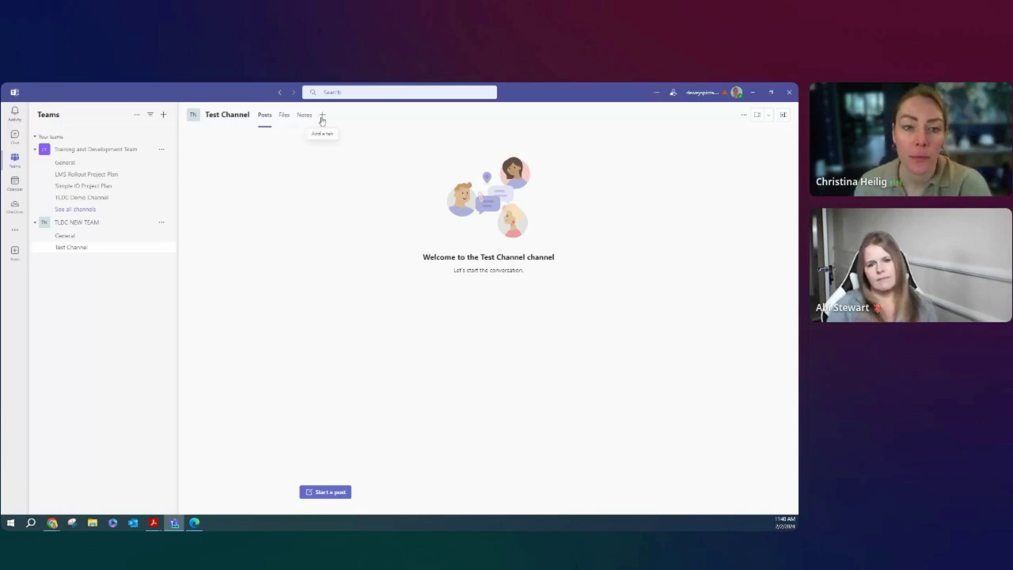
Step: Create a new Tasks by Planner and To Do plan in Test Channel with the tab name Planner and To Do, without posting
{"action": "left_click", "coordinate": [321, 118]}
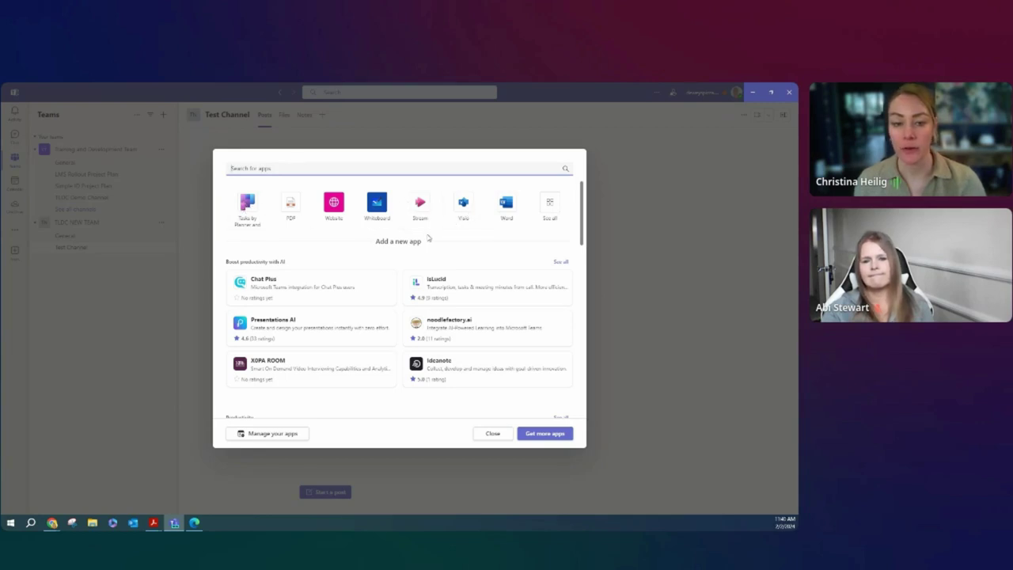
{"action": "left_click", "coordinate": [258, 221]}
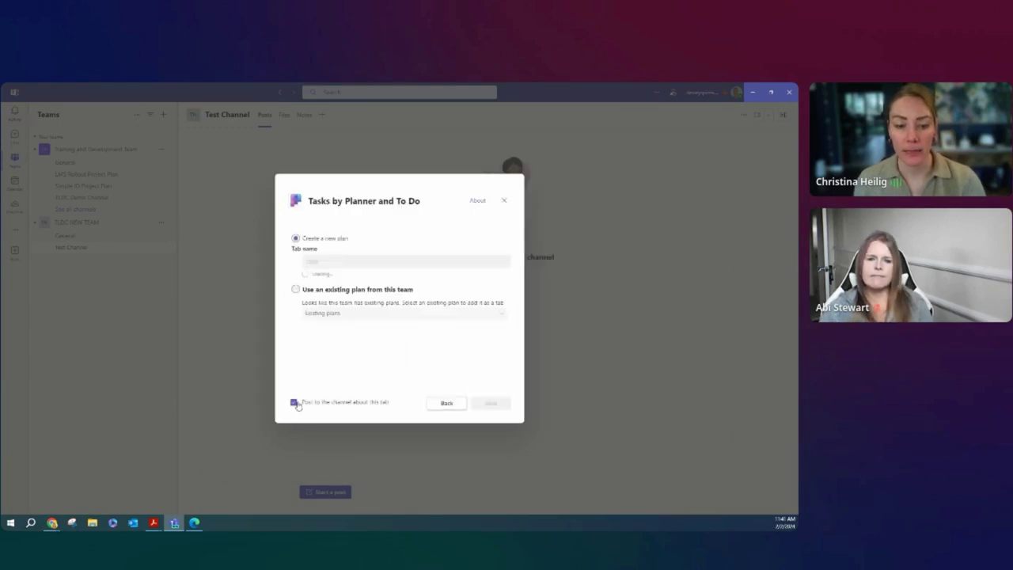
{"action": "left_click", "coordinate": [294, 402]}
{"action": "left_click_drag", "start_coordinate": [354, 257], "coordinate": [275, 259]}
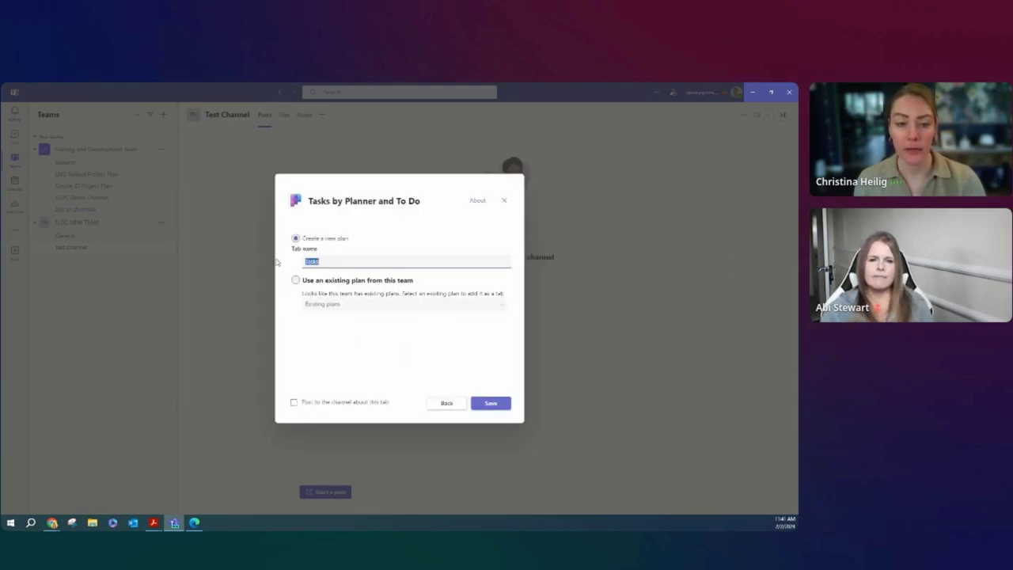
{"action": "type", "text": "t"}
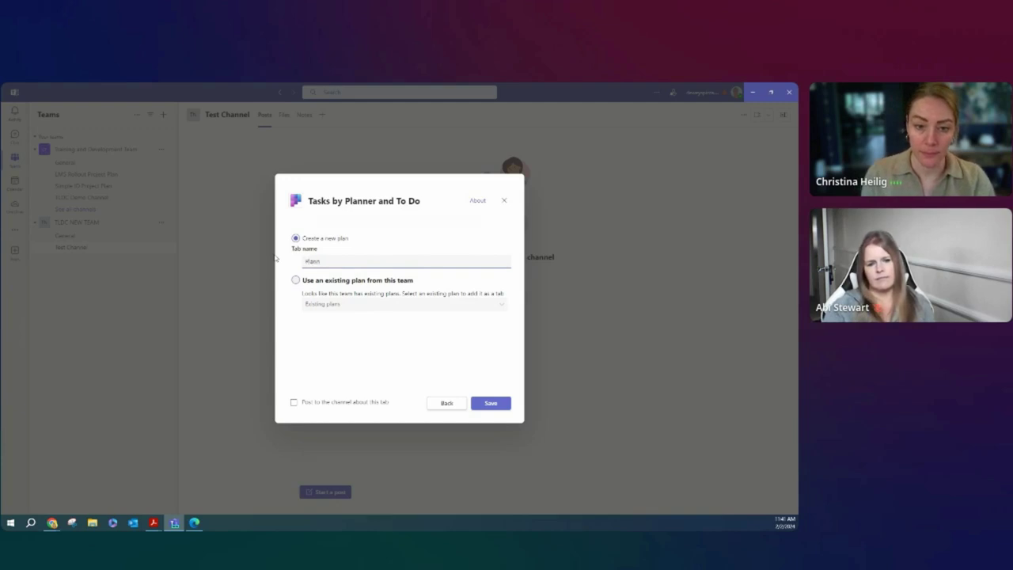
{"action": "type", "text": "lanner and To D"}
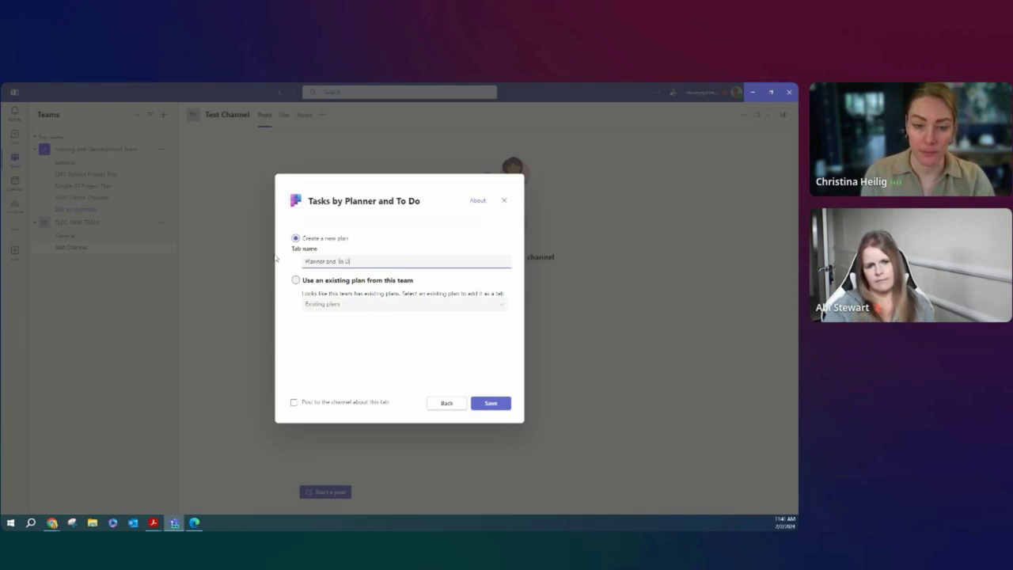
{"action": "type", "text": "o"}
{"action": "left_click", "coordinate": [499, 402]}
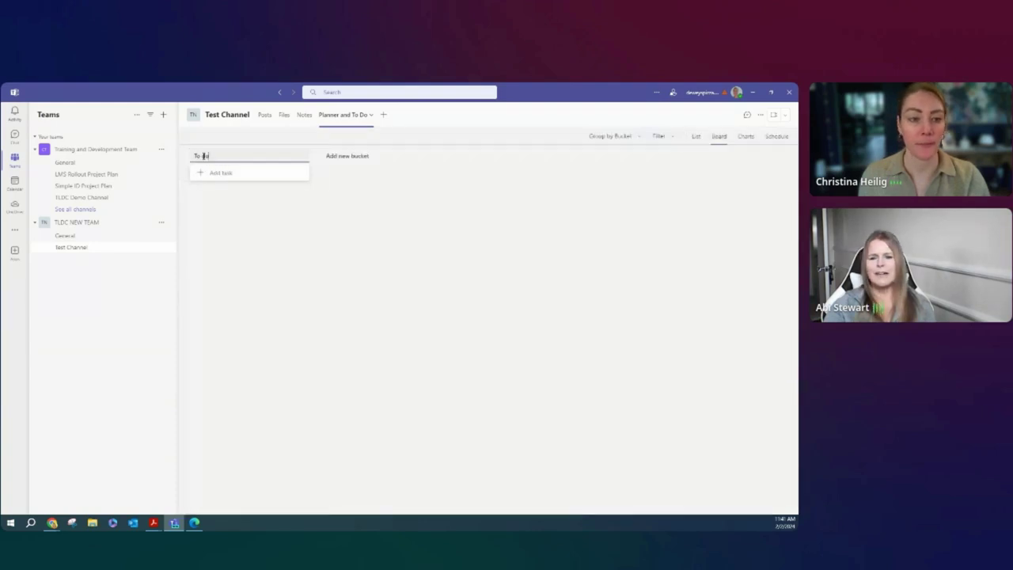
Step: Select the whole name of the To do bucket in the new plan for editing
{"action": "key", "text": "ctrl+a"}
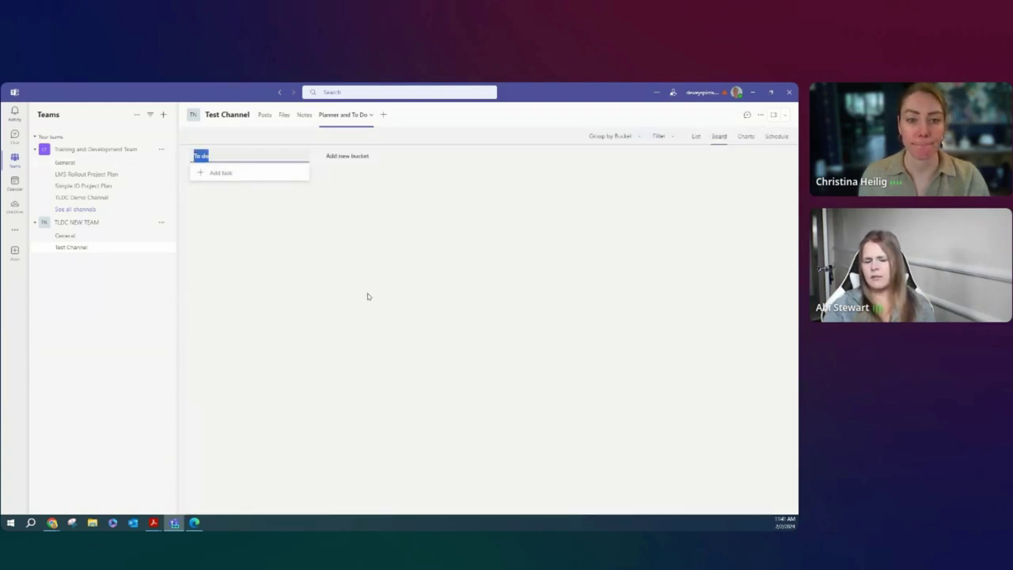